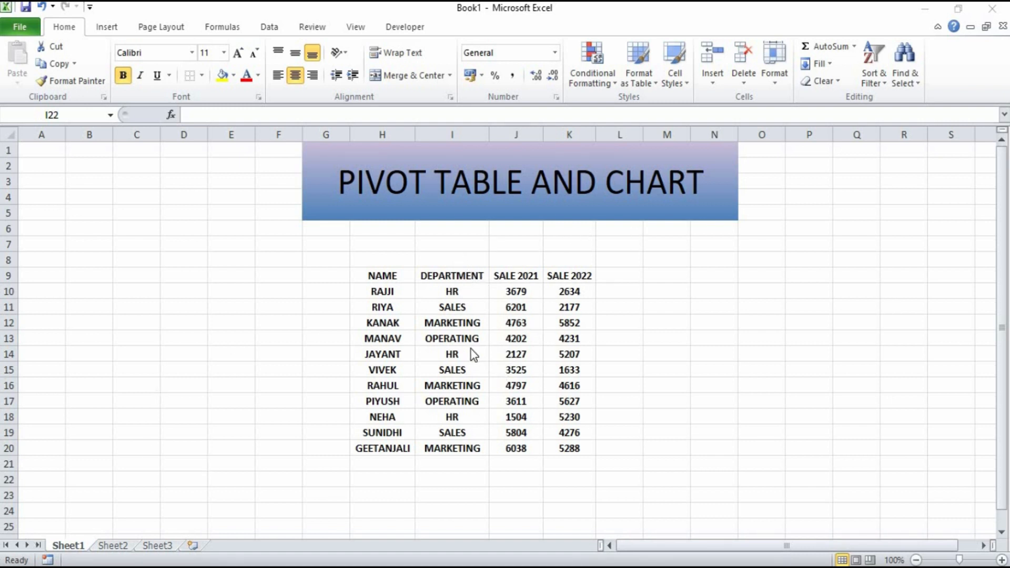
Start a PivotTable from the sales table in H9:K20 on Sheet1
{"action": "left_click", "coordinate": [457, 325]}
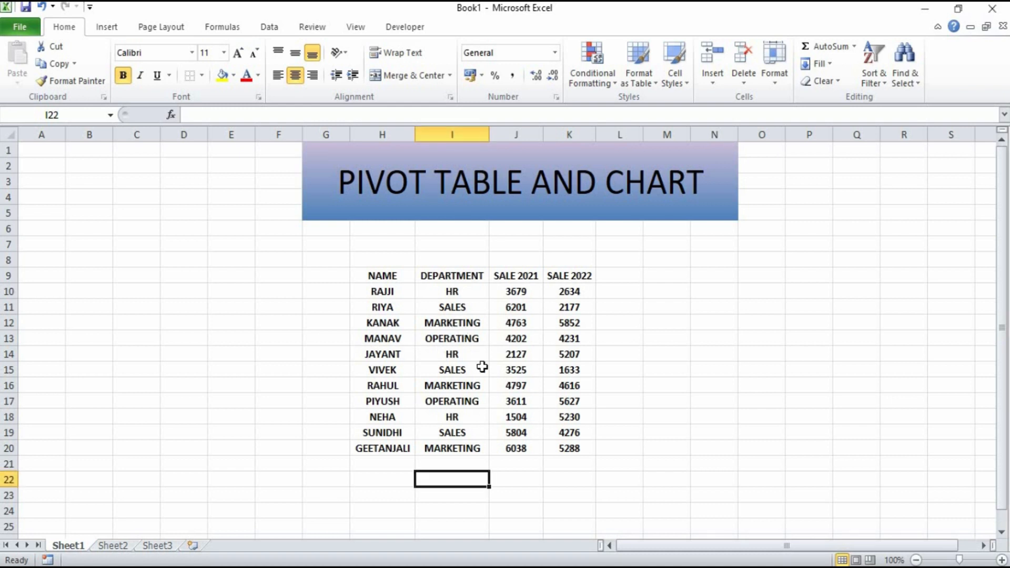
{"action": "left_click", "coordinate": [440, 337]}
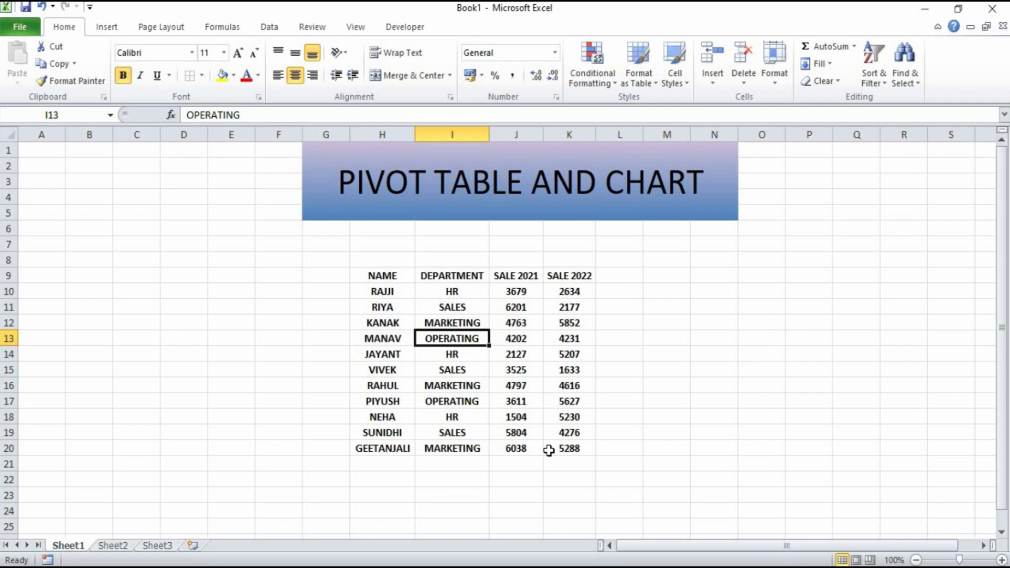
{"action": "left_click", "coordinate": [108, 28]}
{"action": "left_click", "coordinate": [28, 82]}
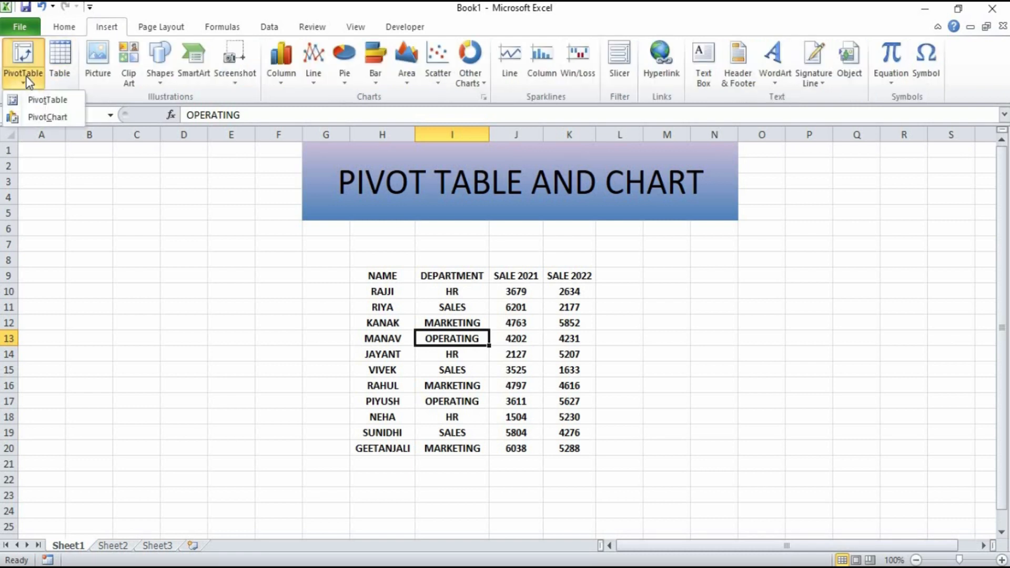
{"action": "left_click", "coordinate": [55, 100]}
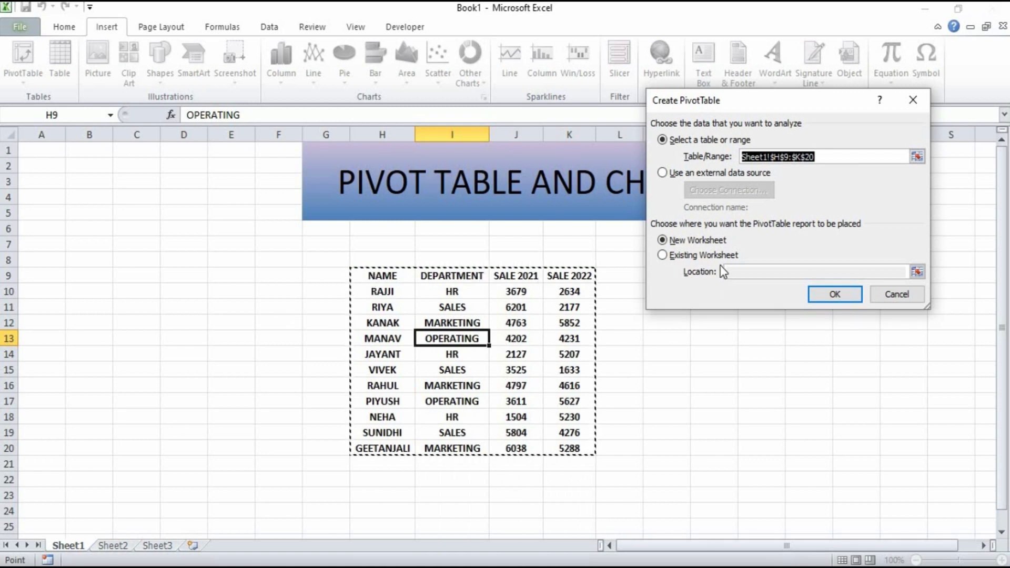
{"action": "left_click", "coordinate": [662, 256]}
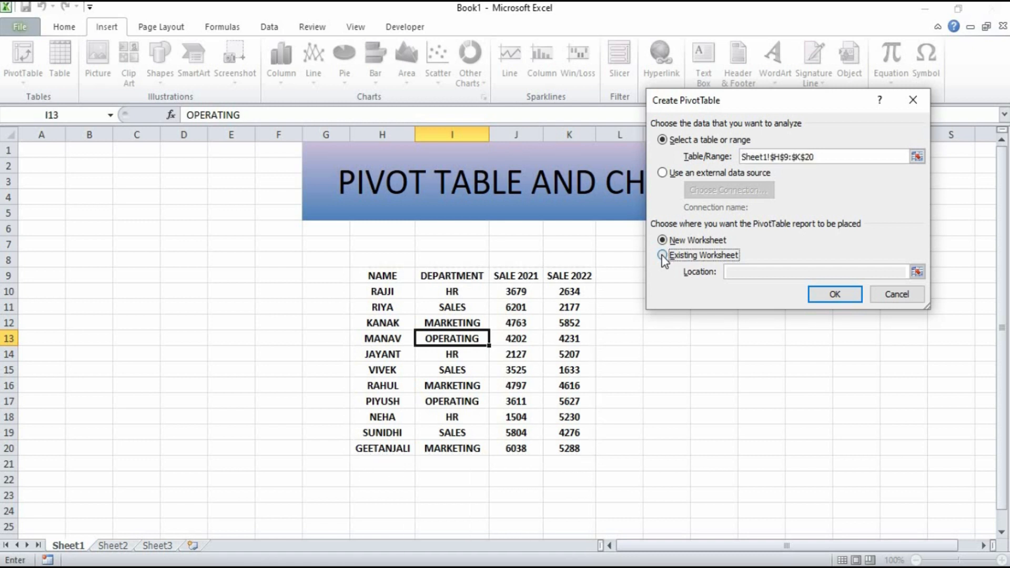
{"action": "left_click", "coordinate": [759, 369]}
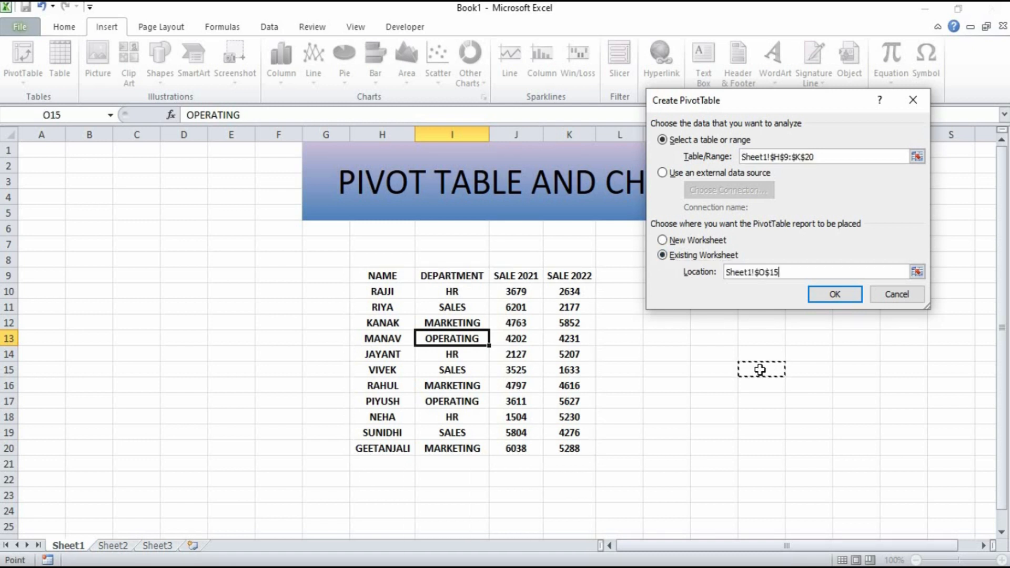
{"action": "key", "text": "BackSpace"}
{"action": "key", "text": "BackSpace"}
{"action": "key", "text": "BackSpace"}
{"action": "key", "text": "BackSpace"}
{"action": "key", "text": "BackSpace"}
{"action": "key", "text": "BackSpace"}
{"action": "key", "text": "BackSpace"}
{"action": "key", "text": "BackSpace"}
{"action": "key", "text": "BackSpace"}
{"action": "key", "text": "BackSpace"}
{"action": "key", "text": "BackSpace"}
{"action": "key", "text": "BackSpace"}
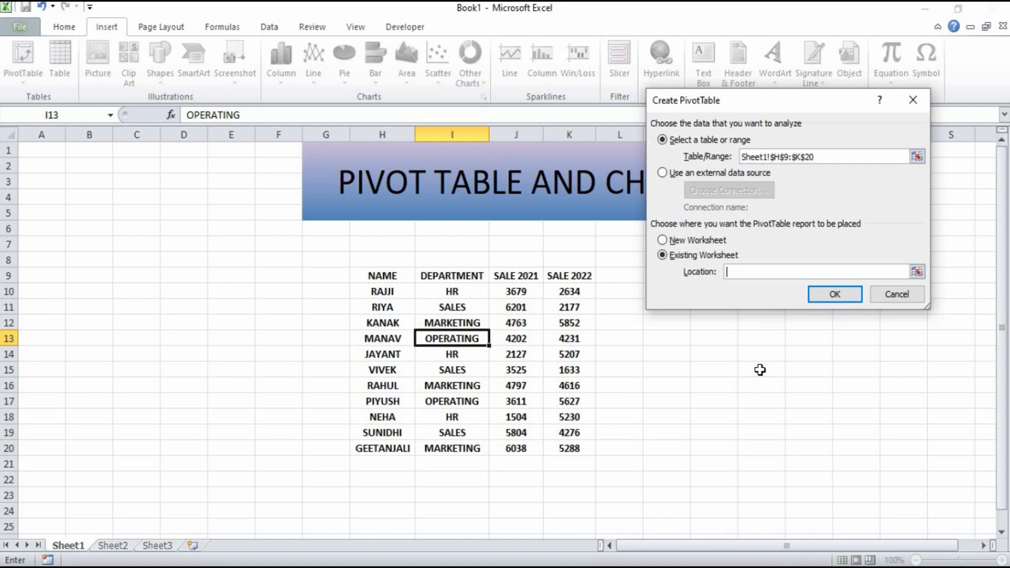
Place the PivotTable on a new worksheet and add the NAME, DEPARTMENT, SALE 2021 and SALE 2022 fields
{"action": "left_click", "coordinate": [662, 240]}
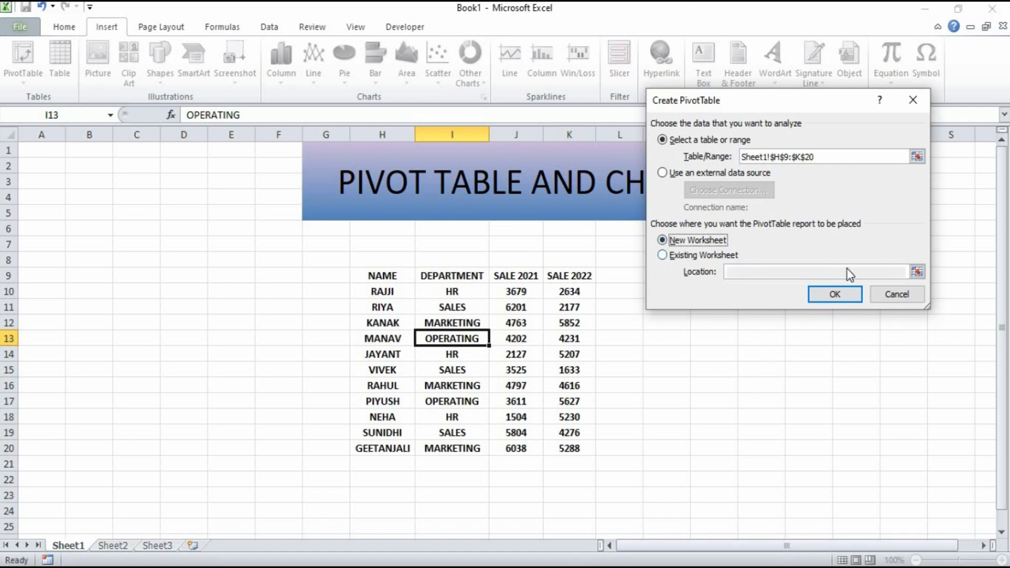
{"action": "left_click", "coordinate": [840, 293]}
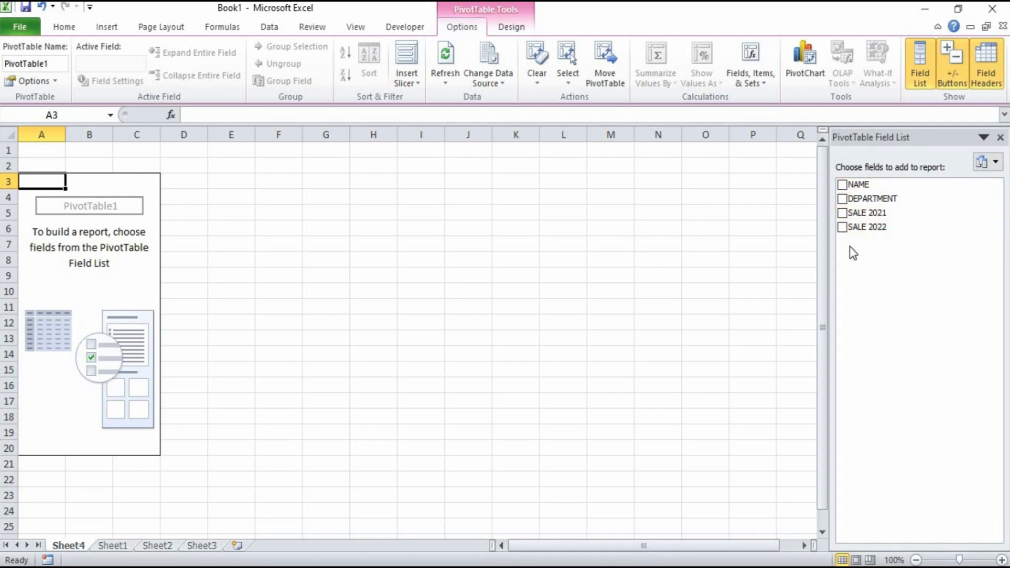
{"action": "left_click", "coordinate": [841, 185]}
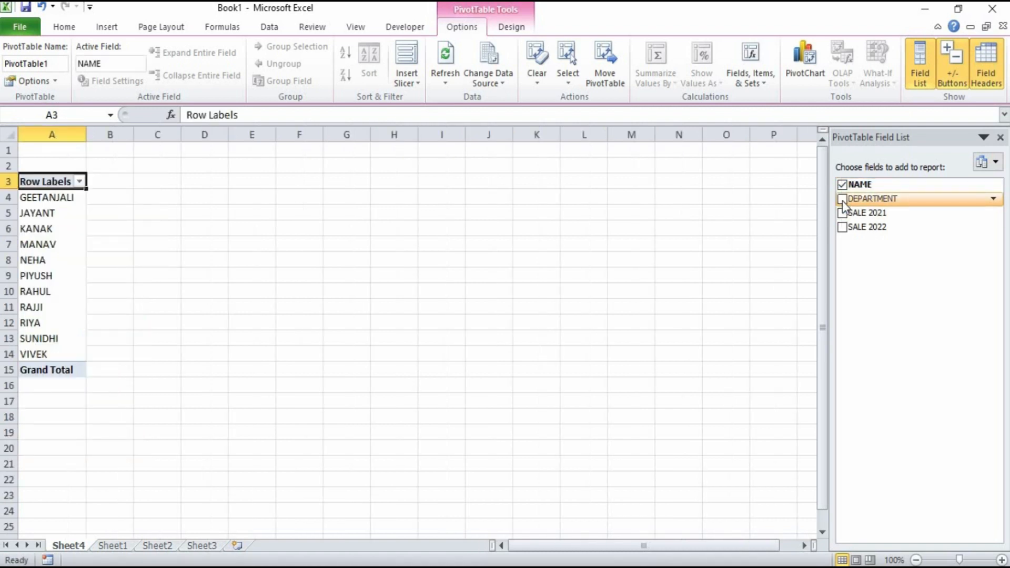
{"action": "left_click", "coordinate": [841, 200]}
{"action": "left_click", "coordinate": [841, 213]}
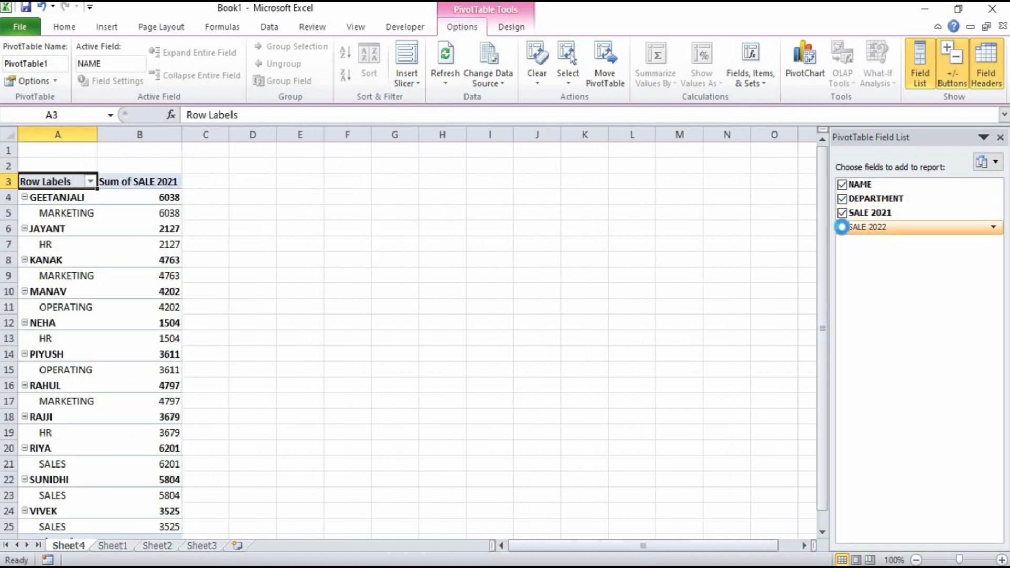
{"action": "left_click", "coordinate": [842, 227]}
{"action": "scroll", "coordinate": [256, 383], "scroll_direction": "down", "scroll_amount": 1}
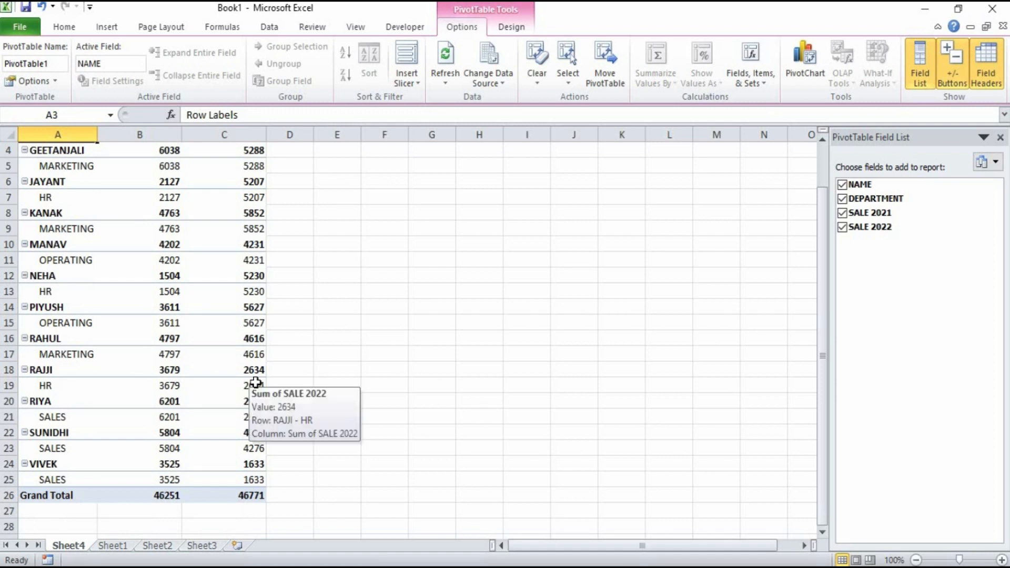
{"action": "scroll", "coordinate": [256, 382], "scroll_direction": "up", "scroll_amount": 1}
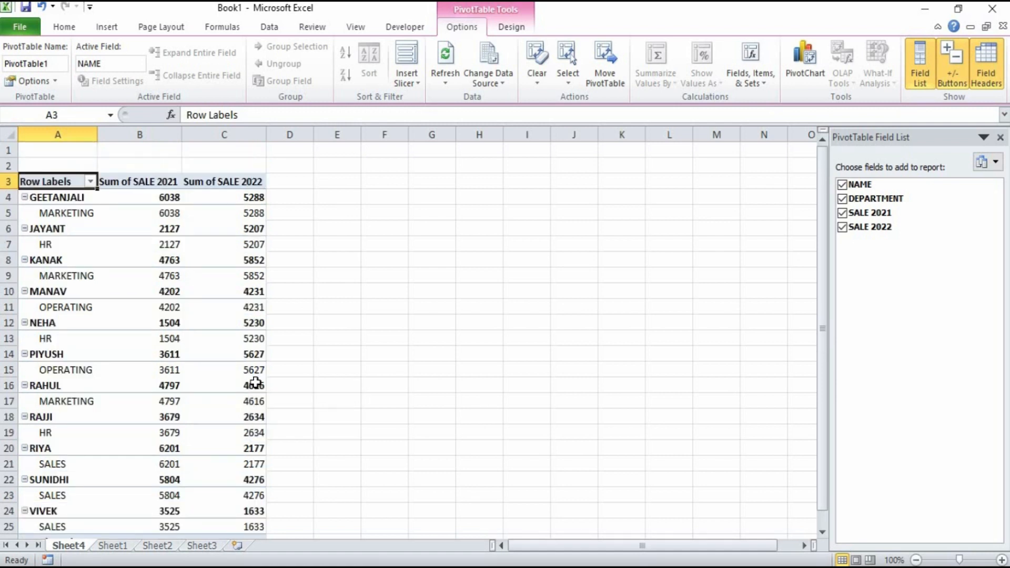
Regroup the PivotTable so NAME nests under DEPARTMENT, removing and re-adding each of these two fields
{"action": "left_click", "coordinate": [842, 198]}
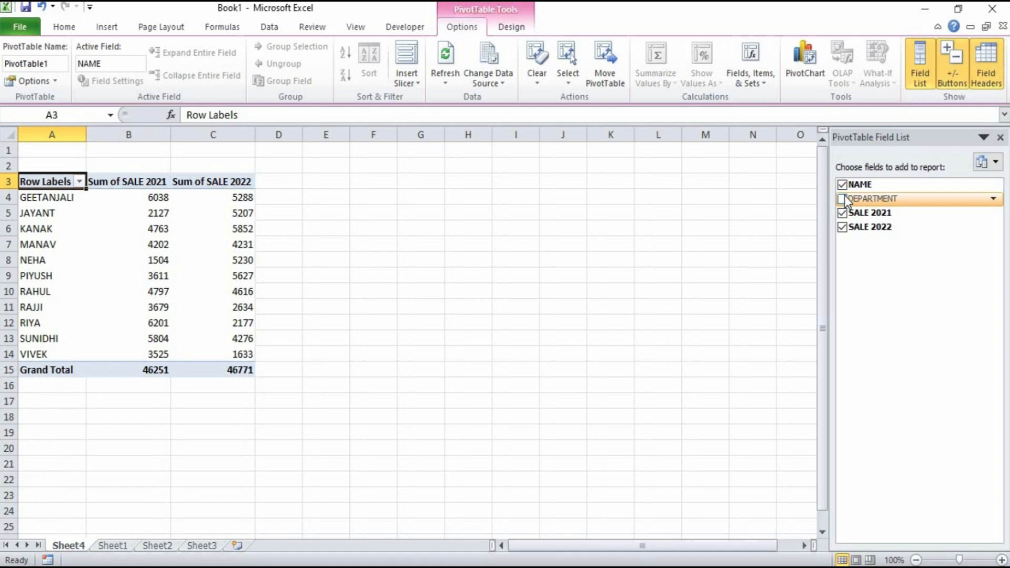
{"action": "left_click", "coordinate": [113, 546]}
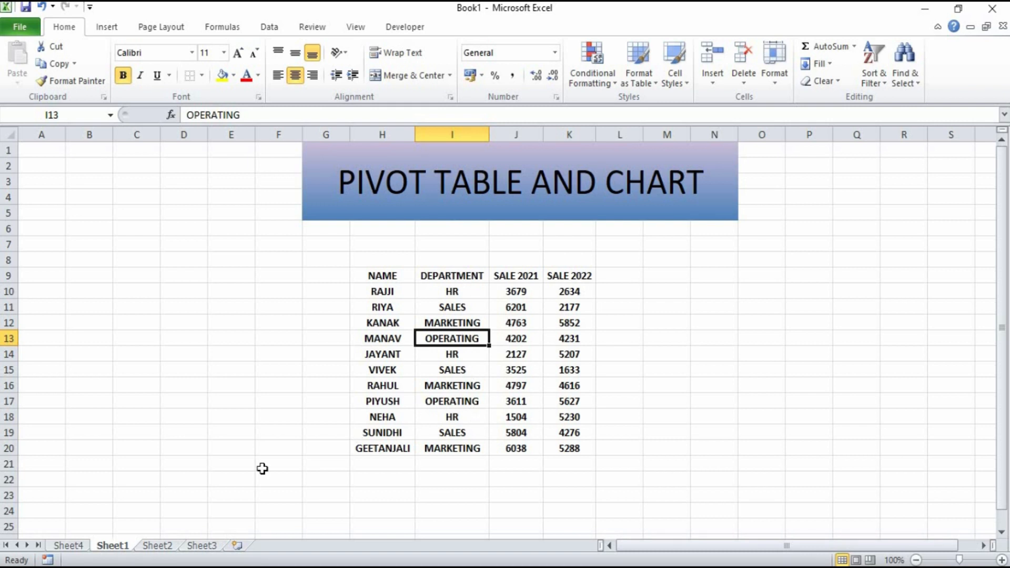
{"action": "left_click", "coordinate": [59, 548]}
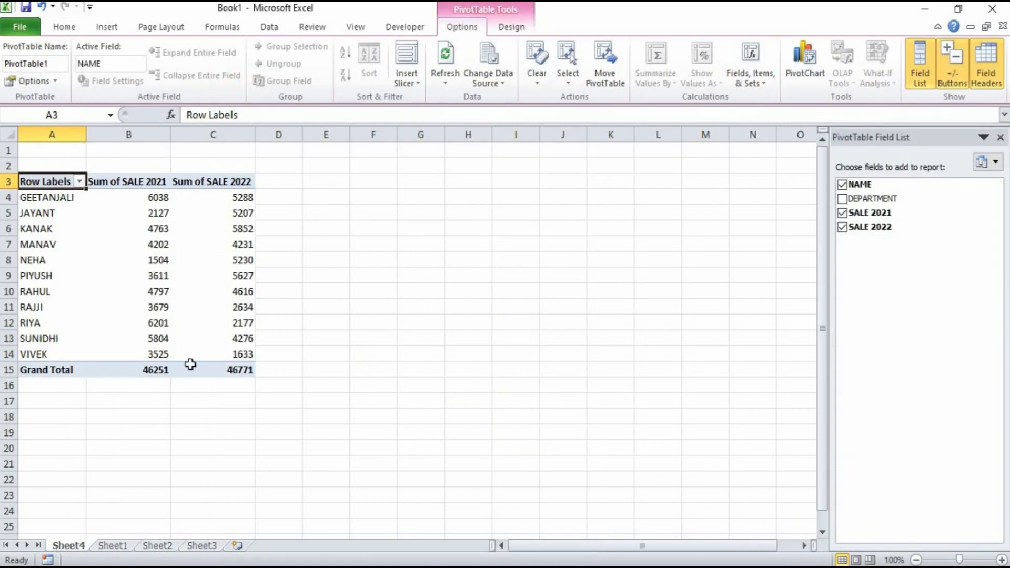
{"action": "left_click", "coordinate": [843, 198]}
{"action": "left_click", "coordinate": [842, 184]}
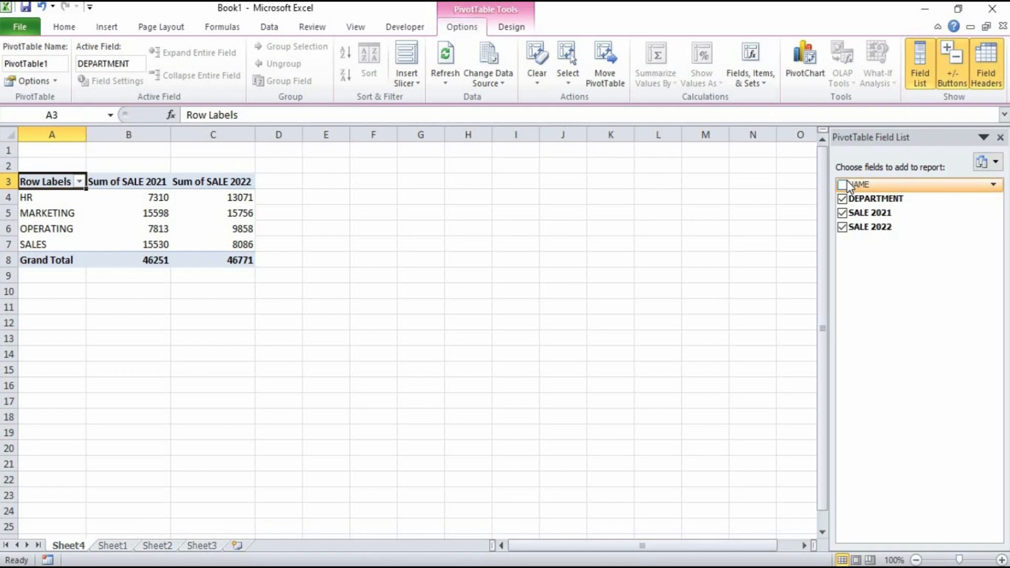
{"action": "left_click", "coordinate": [844, 184]}
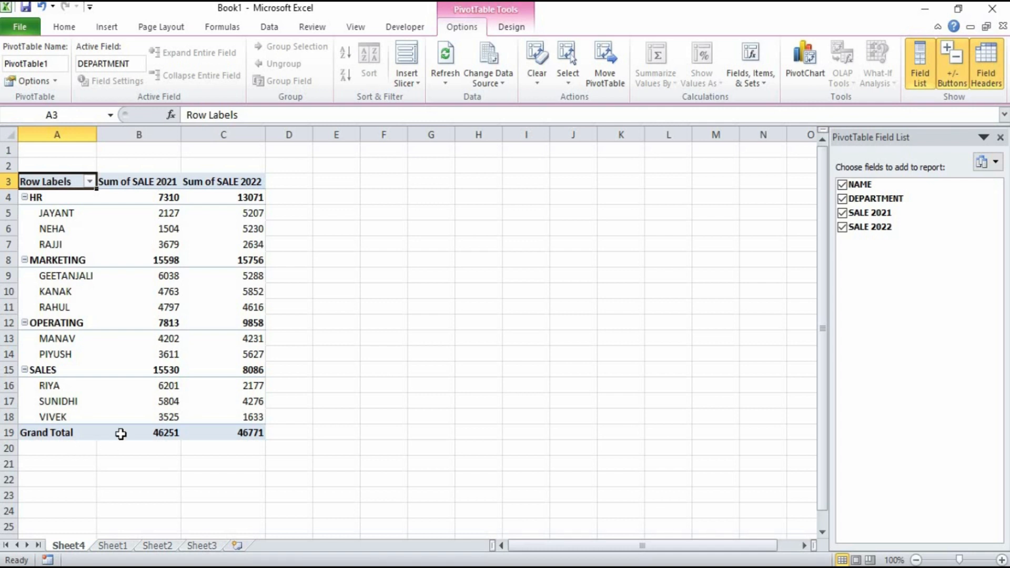
Compare the PivotTable's grand totals in B19:C19 with the cells below the sale columns on Sheet1
{"action": "left_click_drag", "start_coordinate": [148, 429], "coordinate": [257, 432]}
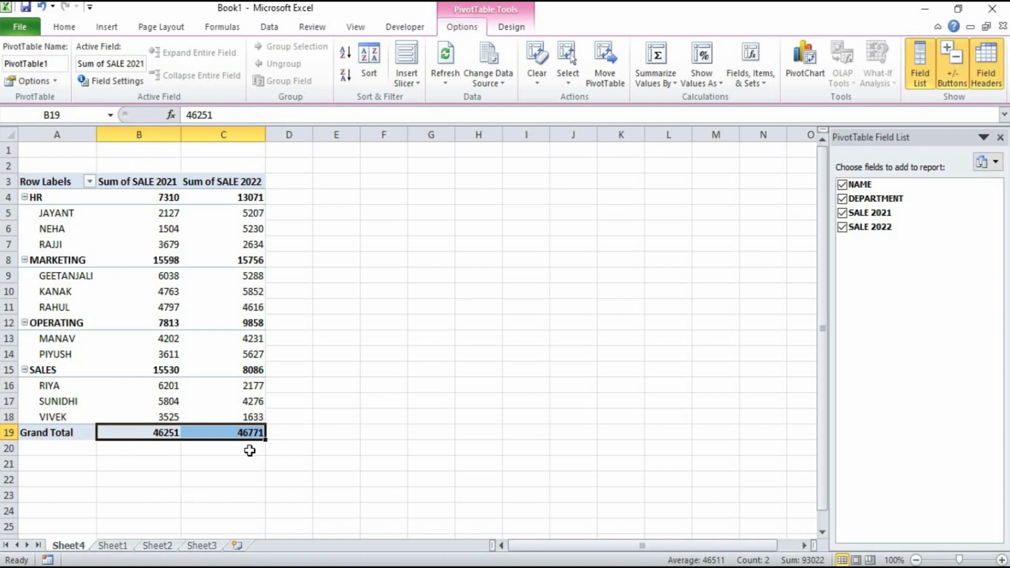
{"action": "left_click", "coordinate": [115, 545]}
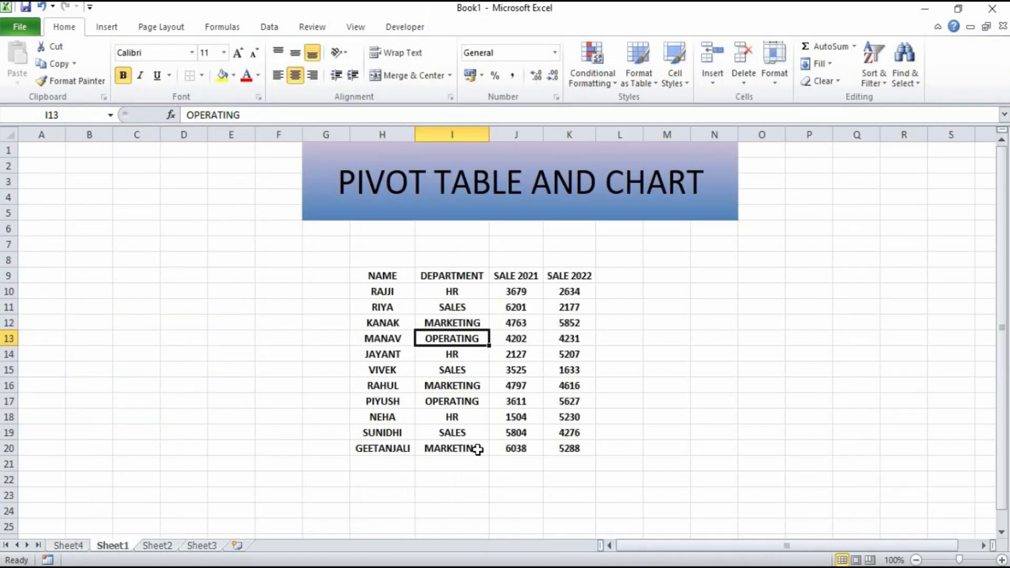
{"action": "left_click_drag", "start_coordinate": [494, 462], "coordinate": [589, 461]}
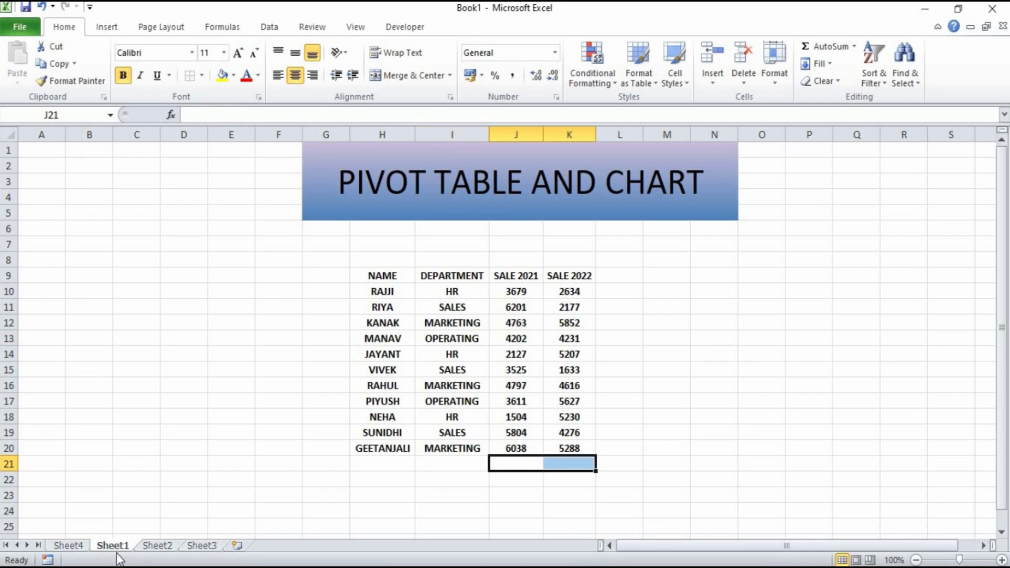
{"action": "left_click", "coordinate": [65, 547]}
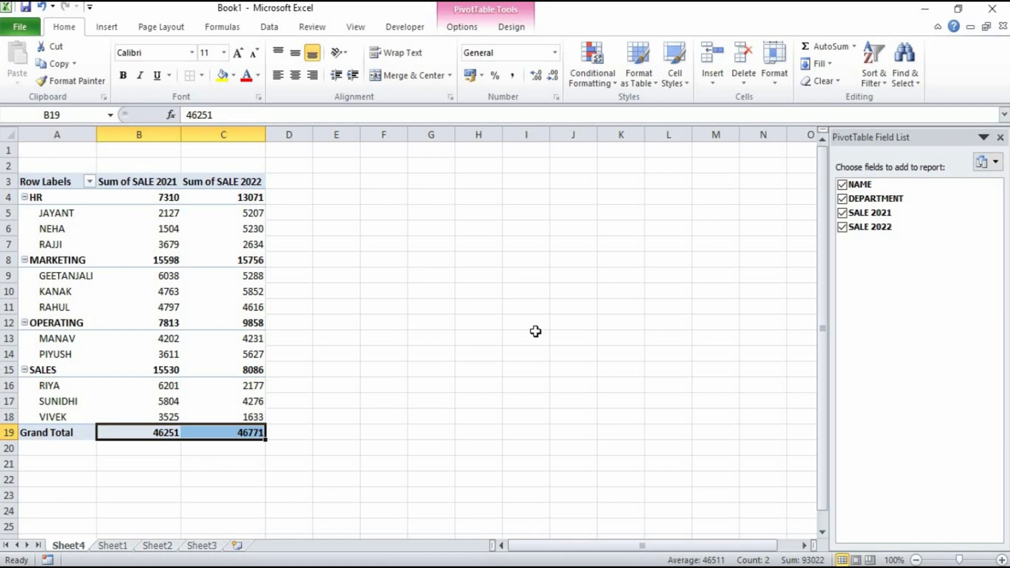
Change the department in cell I12 of the source table on Sheet1 to OPERATING
{"action": "left_click", "coordinate": [111, 546]}
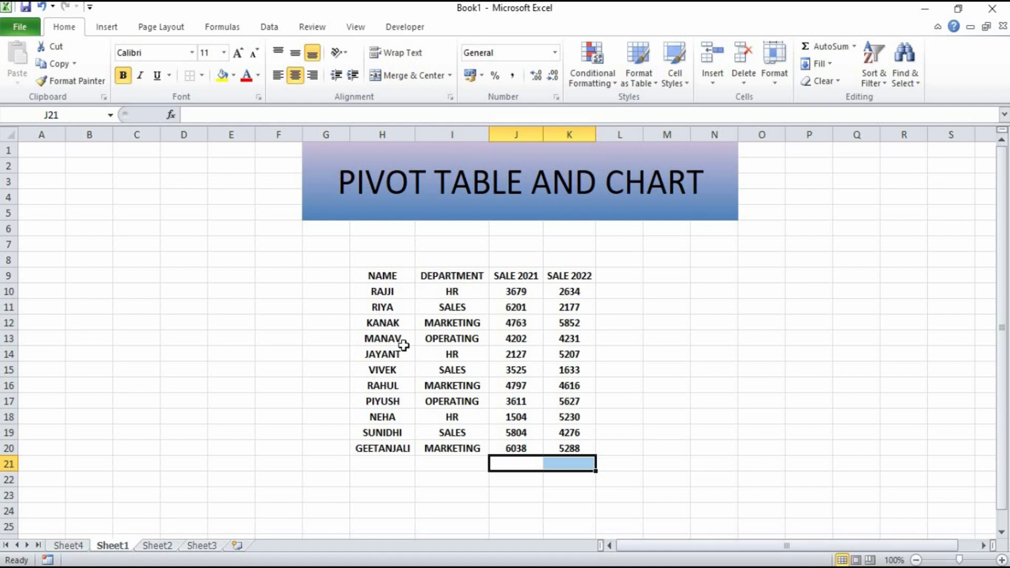
{"action": "left_click", "coordinate": [465, 325]}
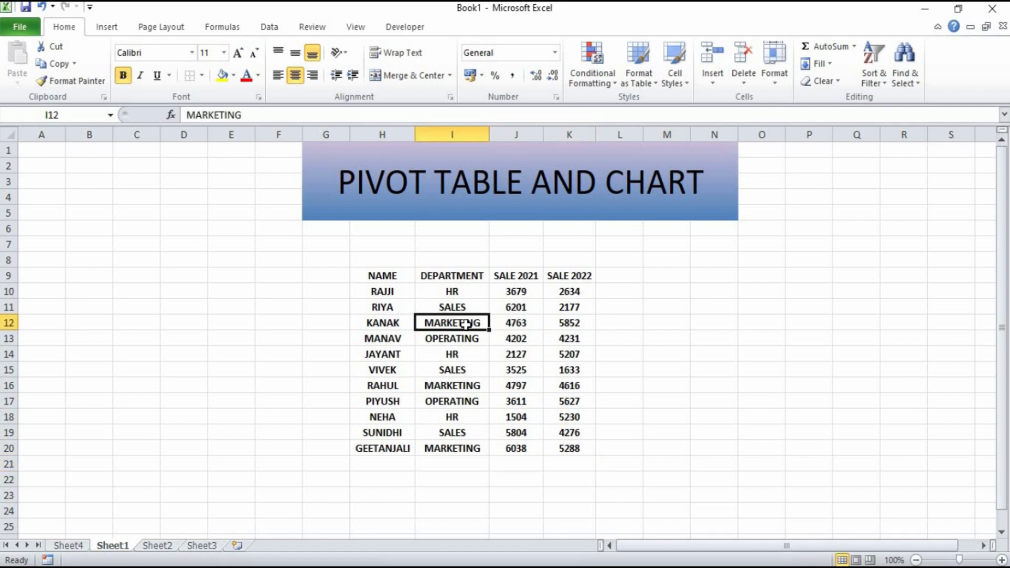
{"action": "type", "text": "OPERATING"}
{"action": "key", "text": "Return"}
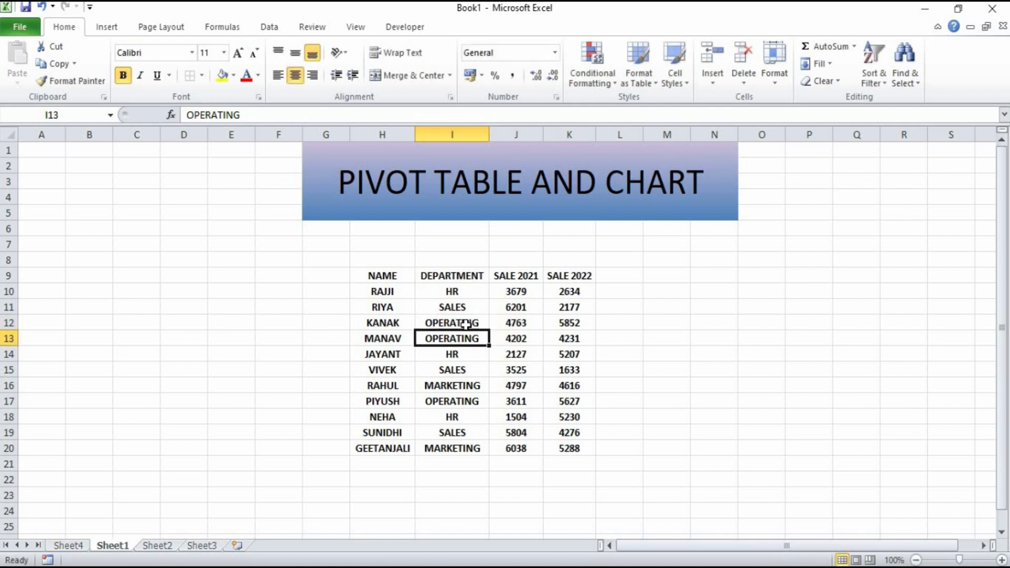
Refresh all data for the PivotTable on Sheet4 to pick up the changed department
{"action": "left_click", "coordinate": [79, 545]}
{"action": "left_click", "coordinate": [128, 279]}
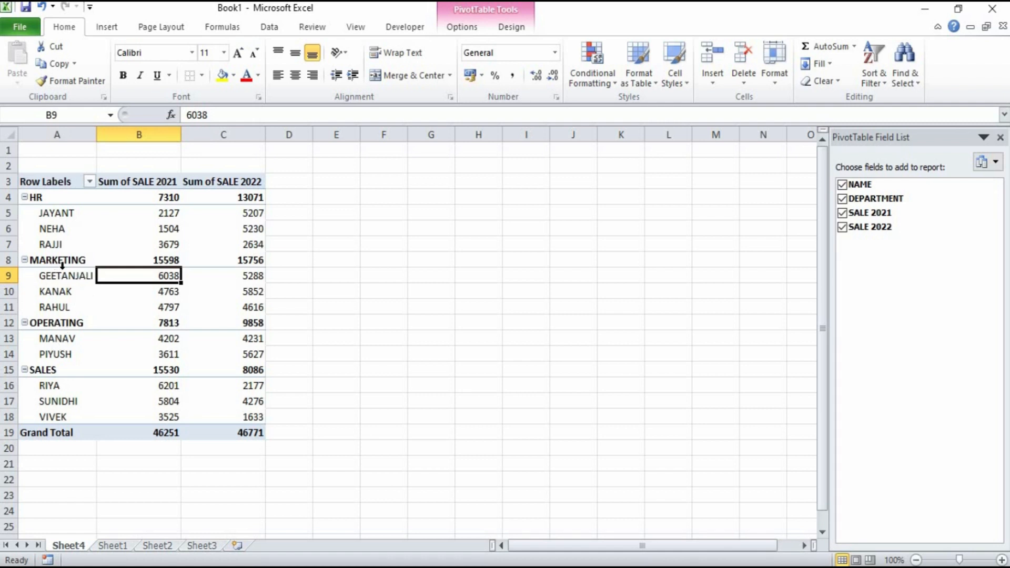
{"action": "left_click", "coordinate": [466, 24]}
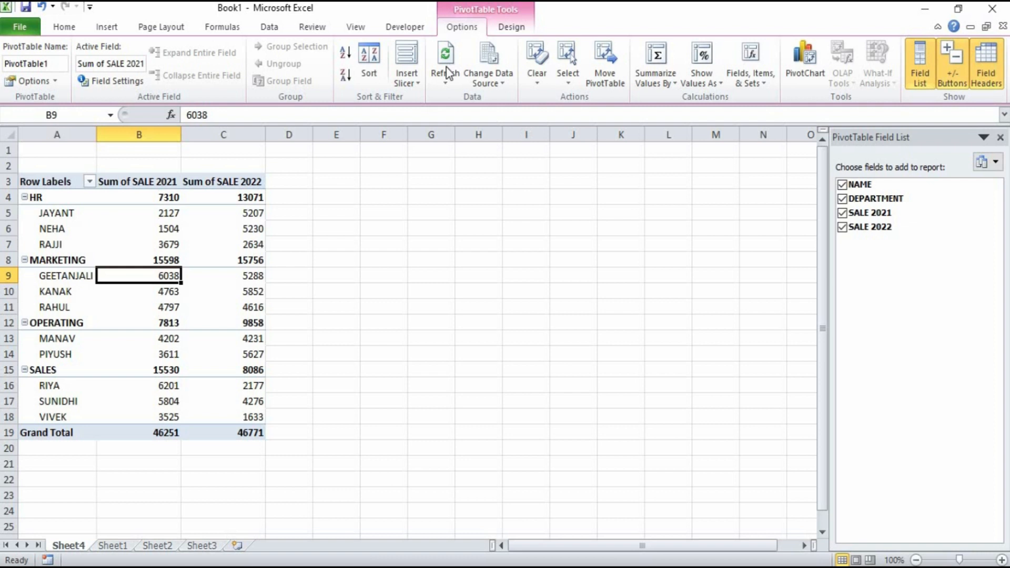
{"action": "left_click", "coordinate": [445, 83]}
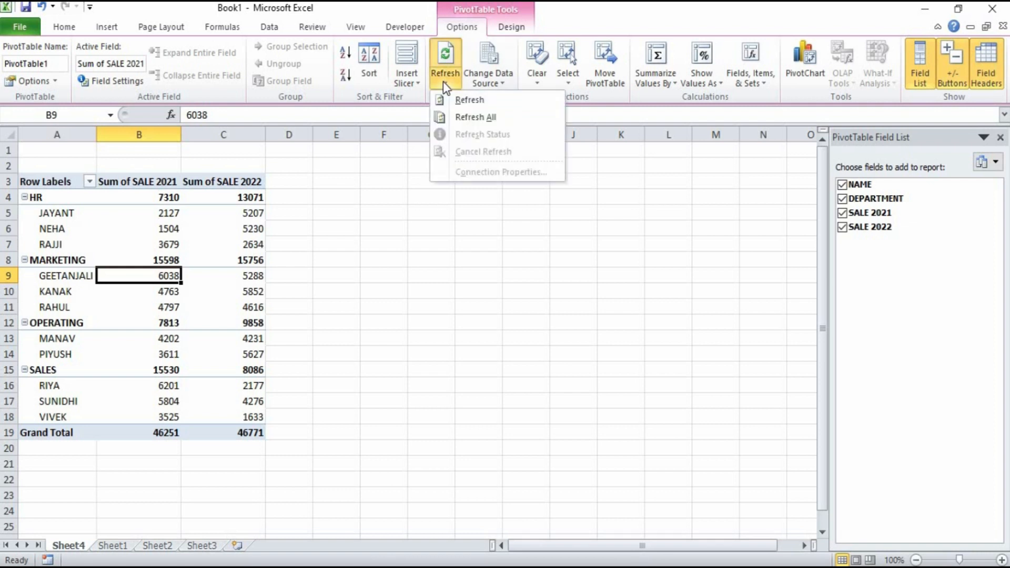
{"action": "left_click", "coordinate": [464, 114]}
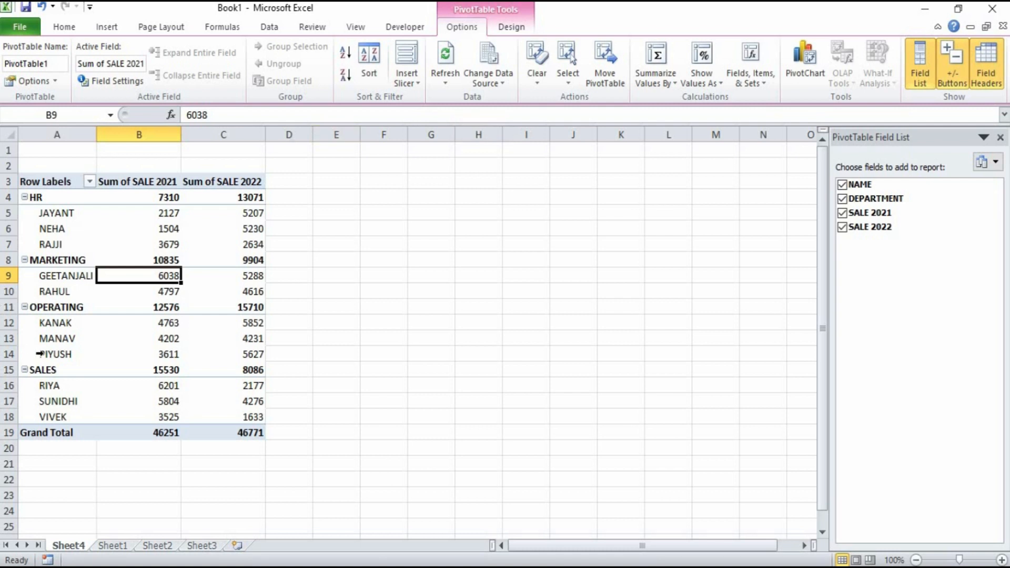
Examine the employees and sales listed under the OPERATING group in the PivotTable
{"action": "left_click", "coordinate": [53, 324]}
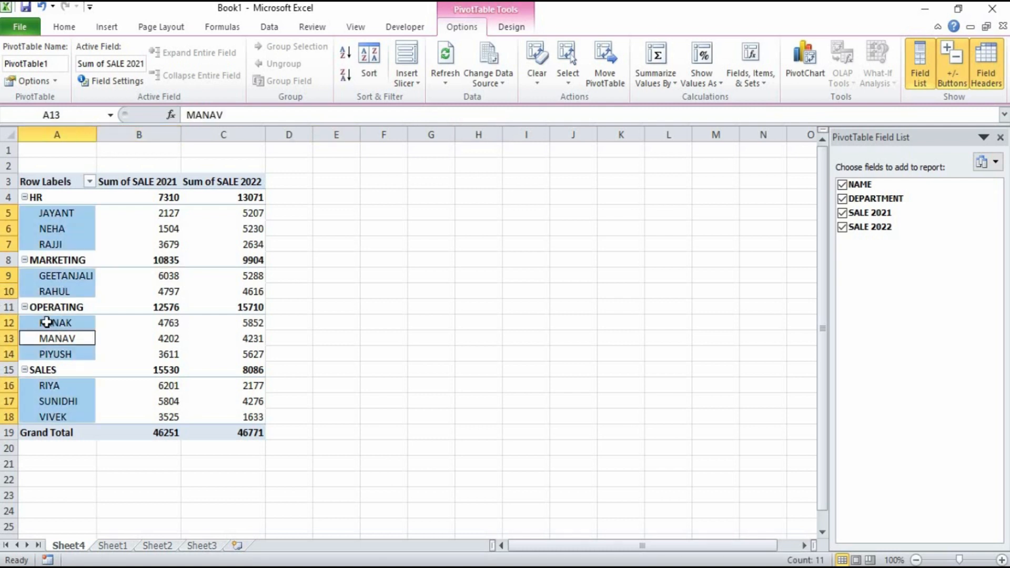
{"action": "left_click", "coordinate": [59, 311]}
{"action": "left_click_drag", "start_coordinate": [63, 317], "coordinate": [65, 325]}
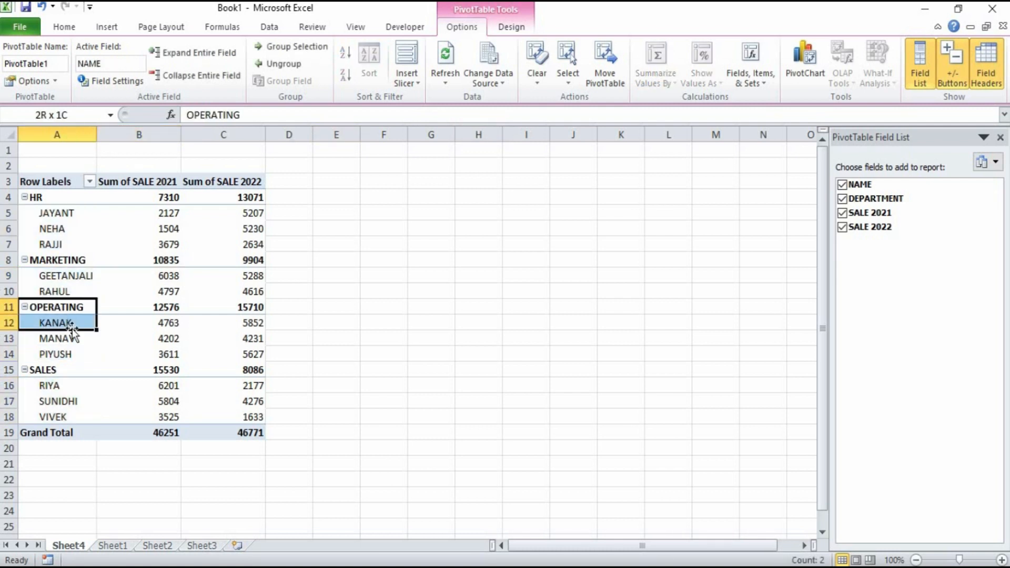
{"action": "left_click", "coordinate": [137, 348]}
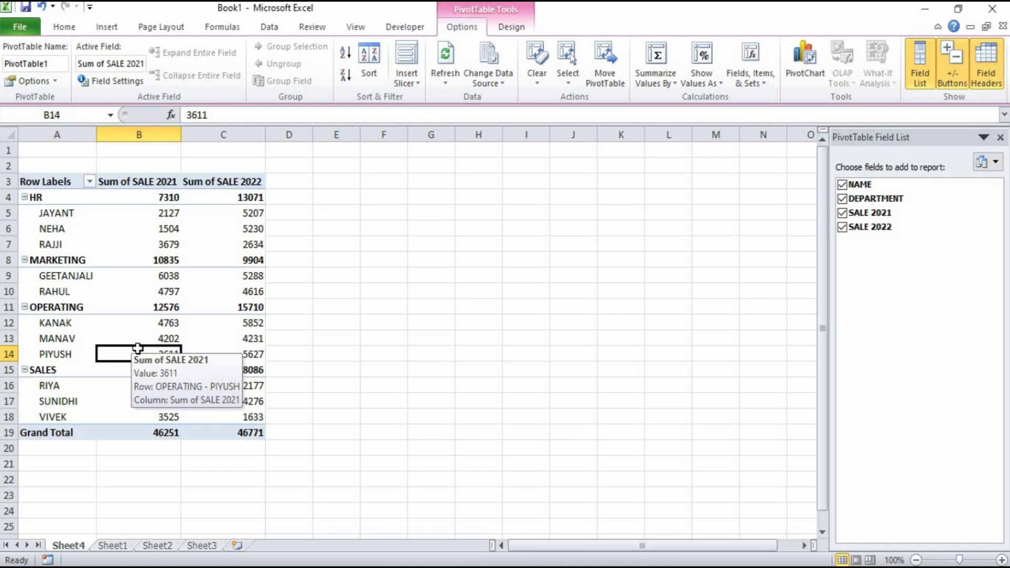
Add a record in row 21 of the Sheet1 table with the new employee's name, department MARKETING, SALE 2021 1200 and SALE 2022 1500
{"action": "left_click", "coordinate": [115, 544]}
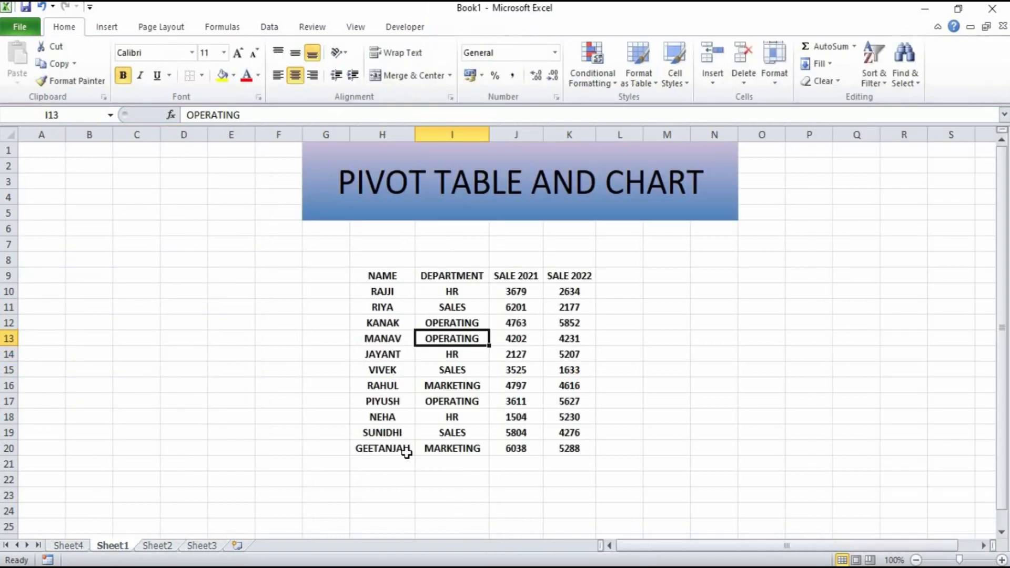
{"action": "left_click", "coordinate": [398, 450]}
{"action": "left_click", "coordinate": [396, 467]}
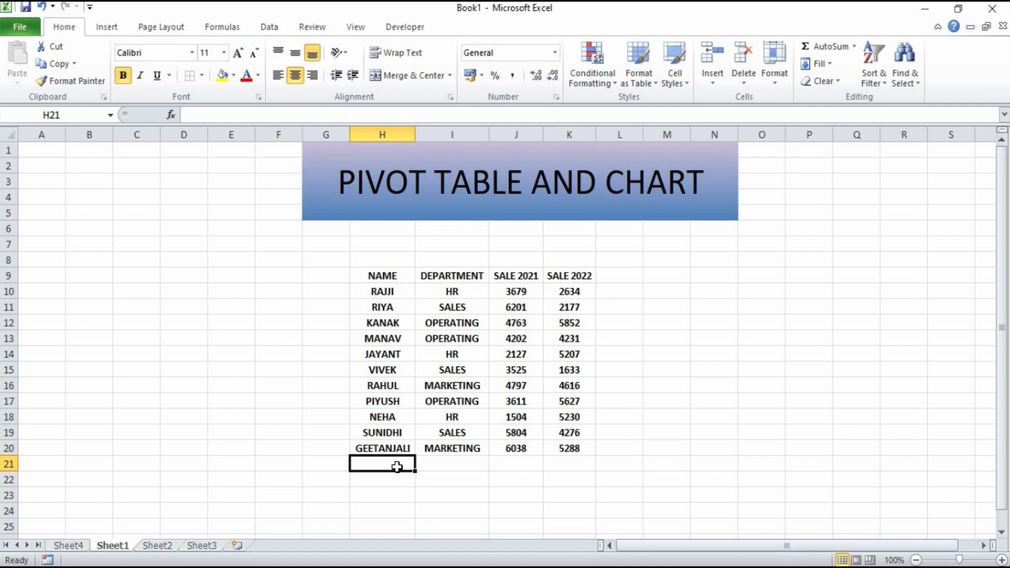
{"action": "type", "text": "DOLLY"}
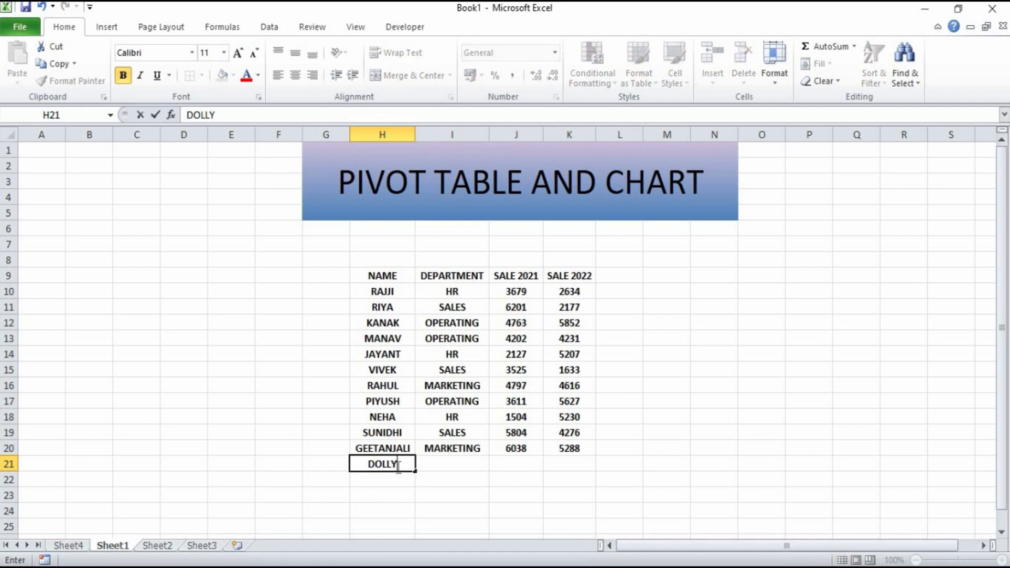
{"action": "key", "text": "Tab"}
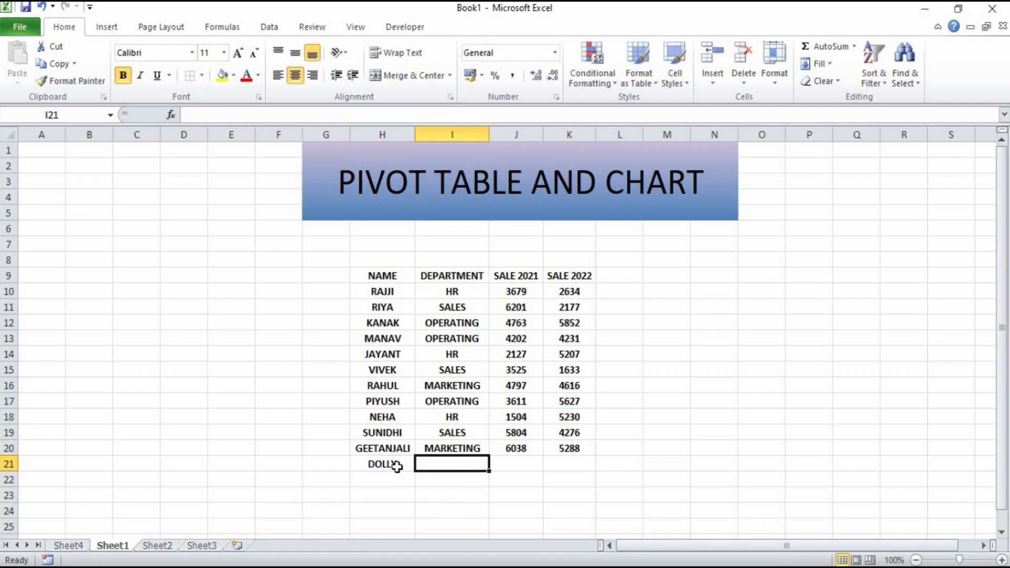
{"action": "type", "text": "MARKETING"}
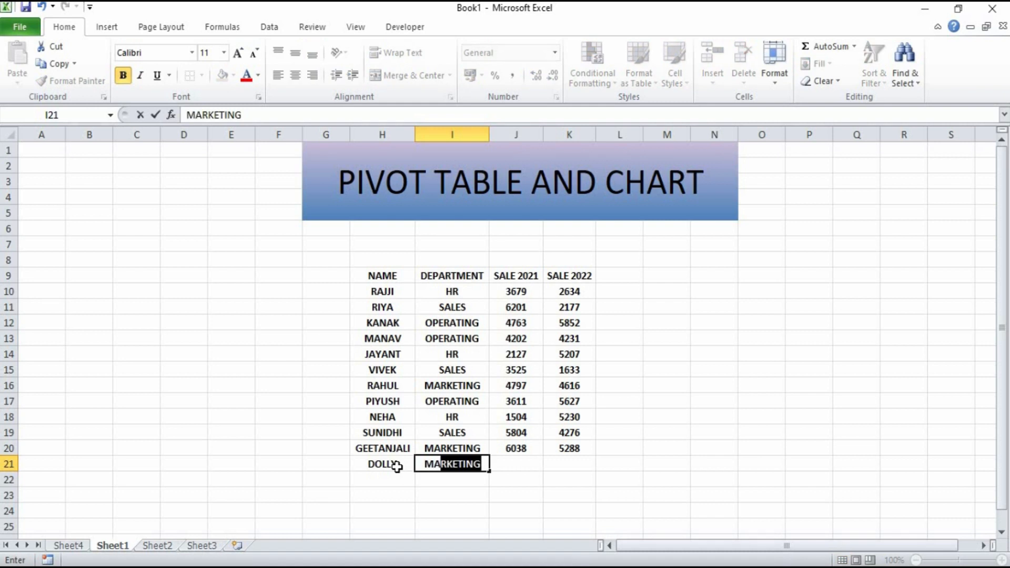
{"action": "key", "text": "Tab"}
{"action": "type", "text": "1200"}
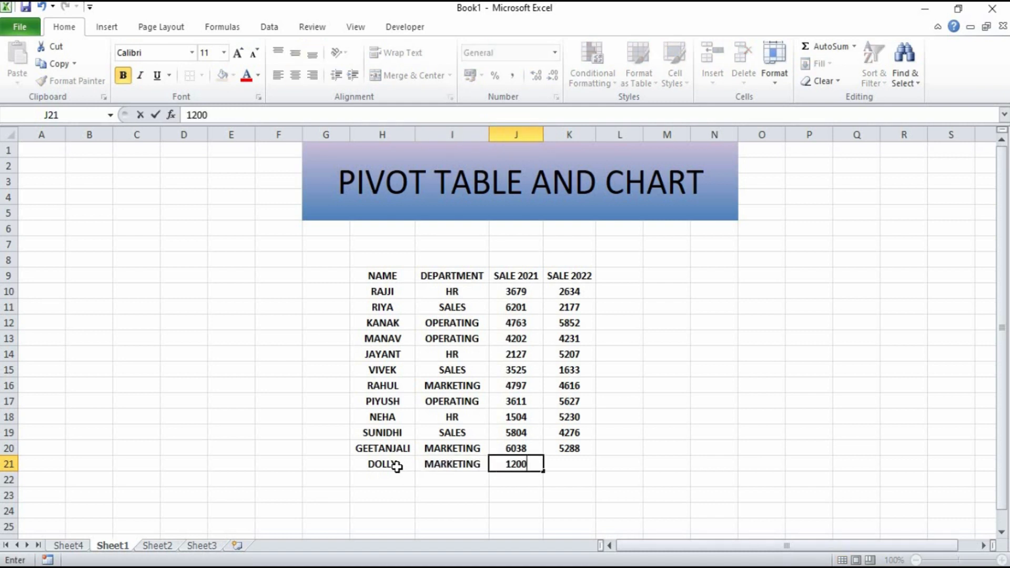
{"action": "key", "text": "Tab"}
{"action": "type", "text": "15000"}
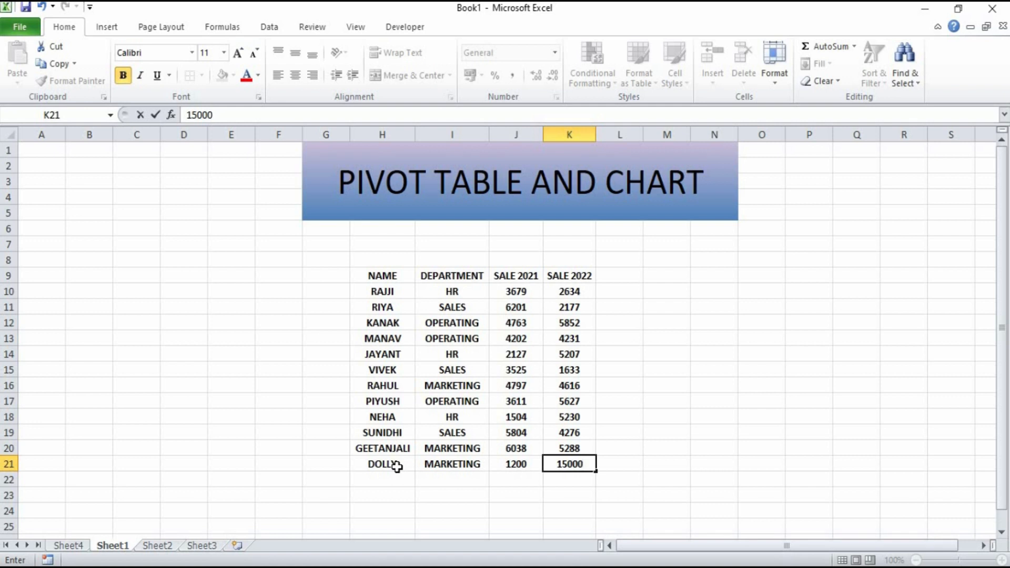
{"action": "key", "text": "BackSpace"}
Extend the source range of Sheet4's PivotTable to Sheet1!$H$9:$K$21 and check the new employee's entry under MARKETING
{"action": "left_click", "coordinate": [70, 544]}
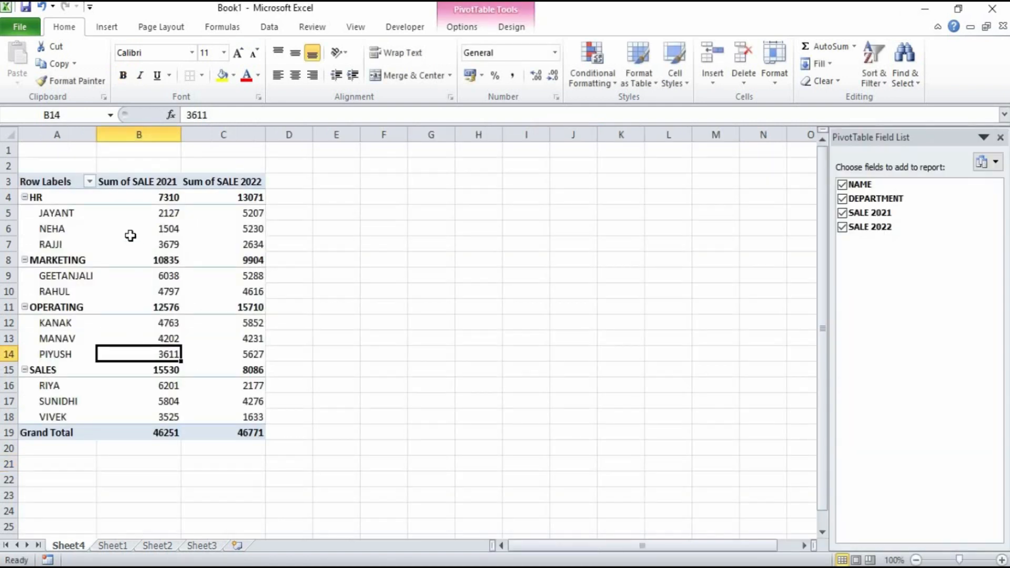
{"action": "left_click", "coordinate": [132, 264]}
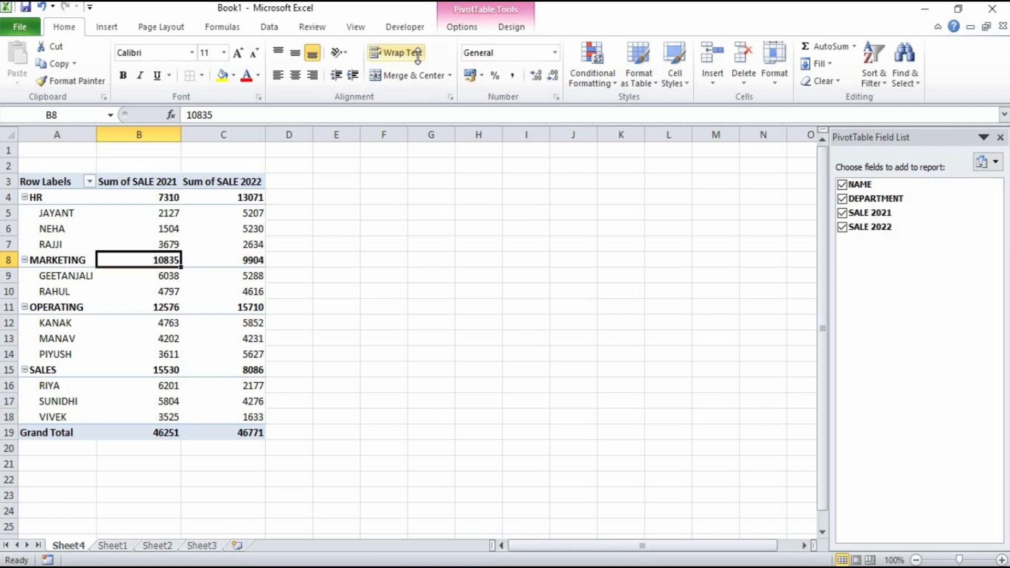
{"action": "left_click", "coordinate": [465, 24]}
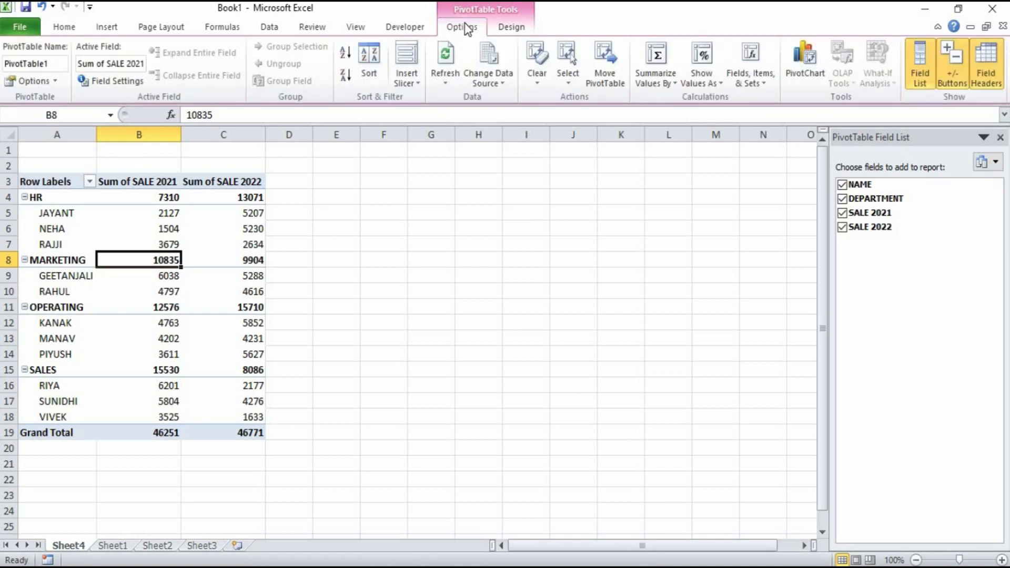
{"action": "left_click", "coordinate": [488, 91]}
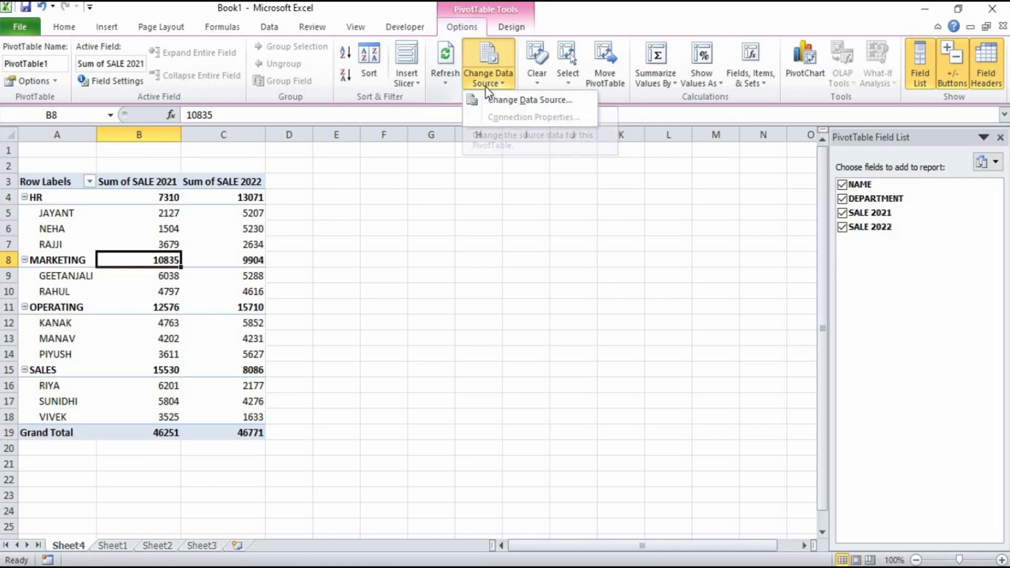
{"action": "left_click", "coordinate": [498, 105]}
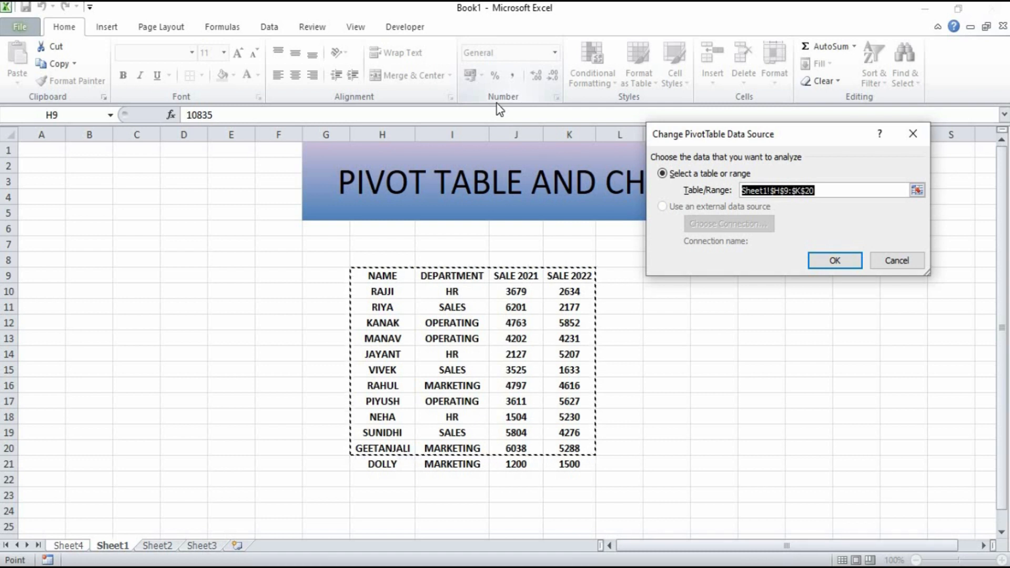
{"action": "key", "text": "shift+Down"}
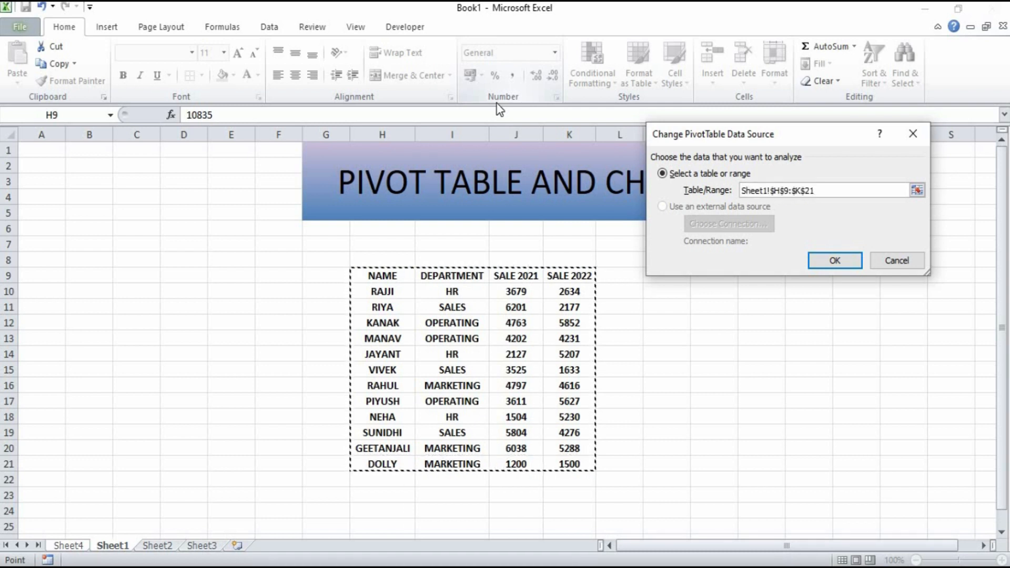
{"action": "left_click", "coordinate": [834, 260]}
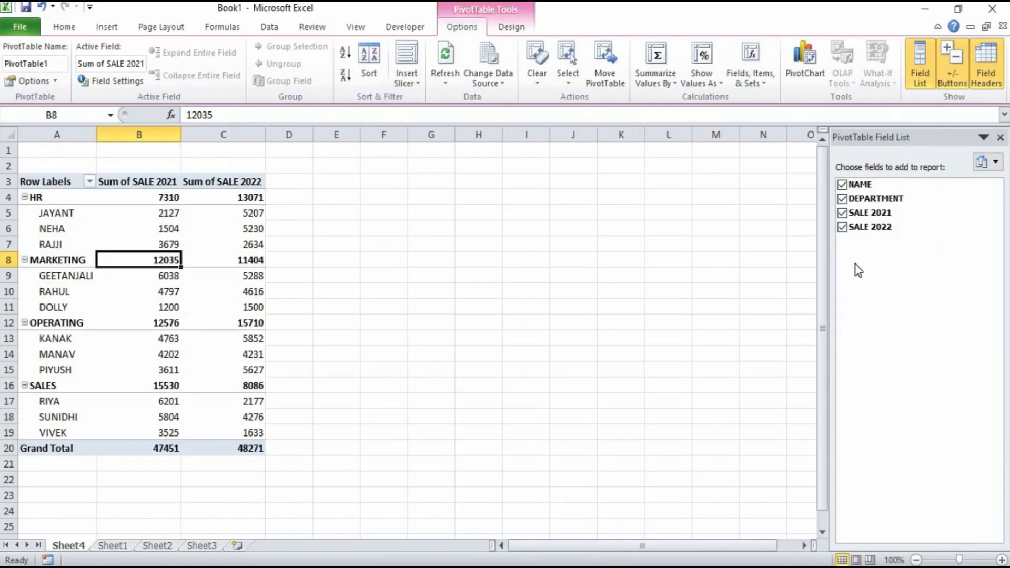
{"action": "left_click", "coordinate": [57, 308]}
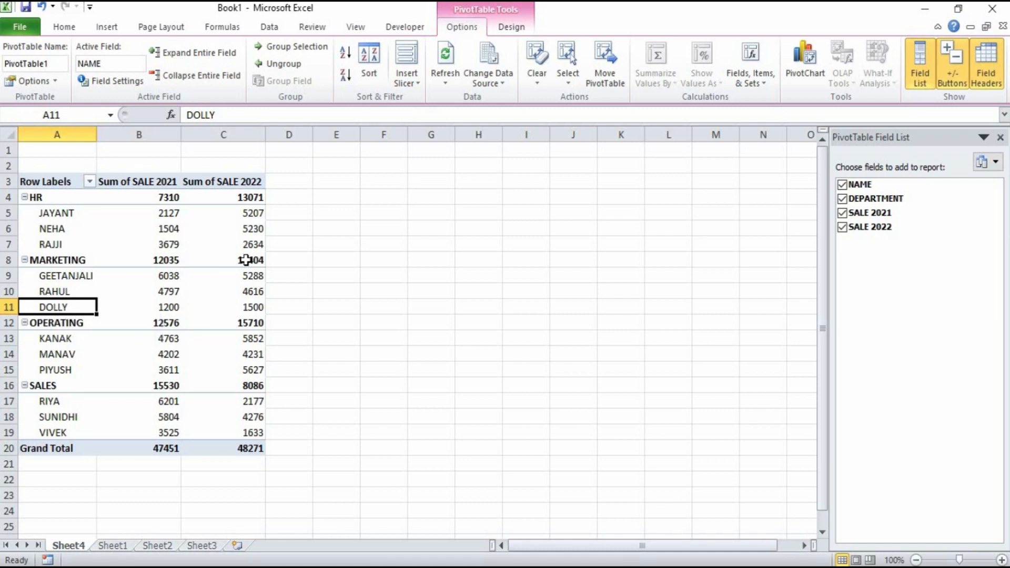
{"action": "mouse_move", "coordinate": [246, 260]}
Remove the NAME field from Sheet4's PivotTable so that it summarises sales by department only
{"action": "left_click", "coordinate": [842, 186]}
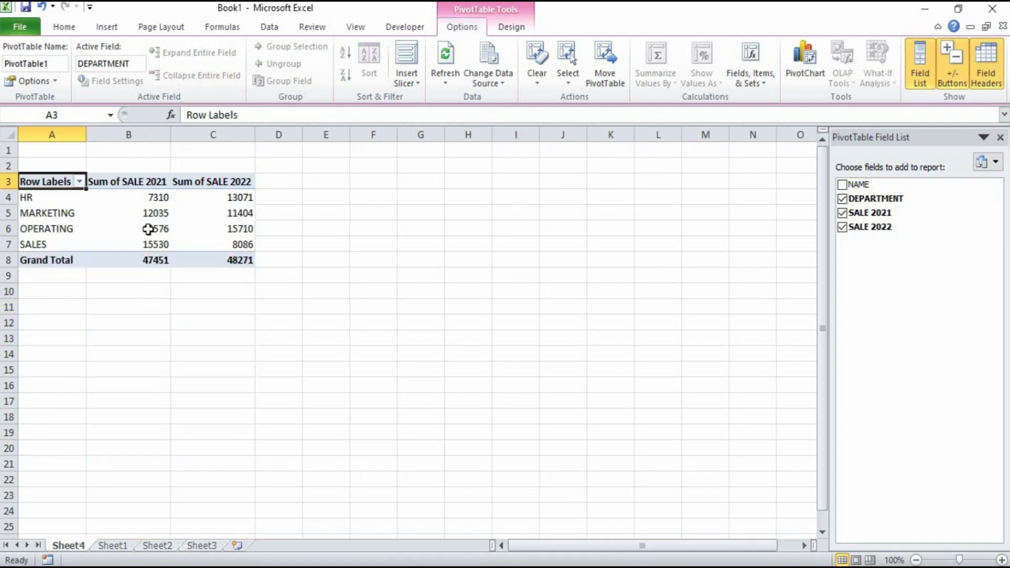
{"action": "mouse_move", "coordinate": [148, 229]}
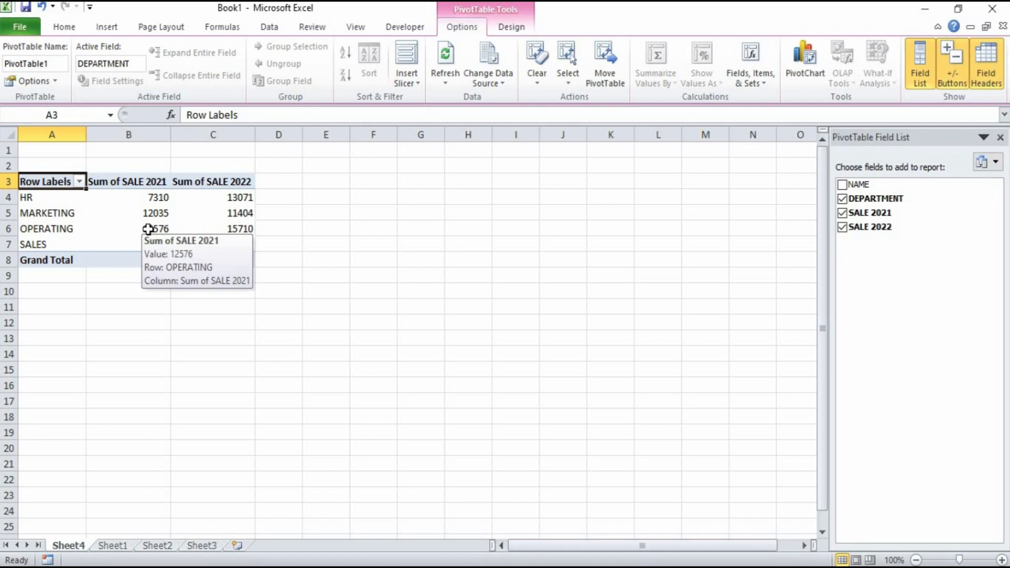
{"action": "left_click", "coordinate": [152, 198]}
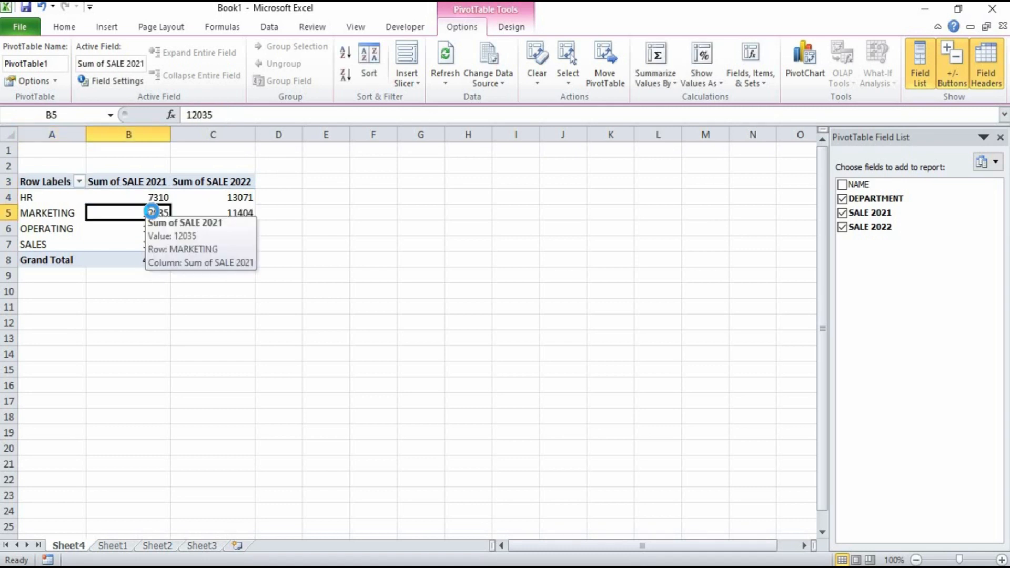
Extract the detail records behind the MARKETING and OPERATING 2021 totals, each onto its own new sheet
{"action": "double_click", "coordinate": [152, 211]}
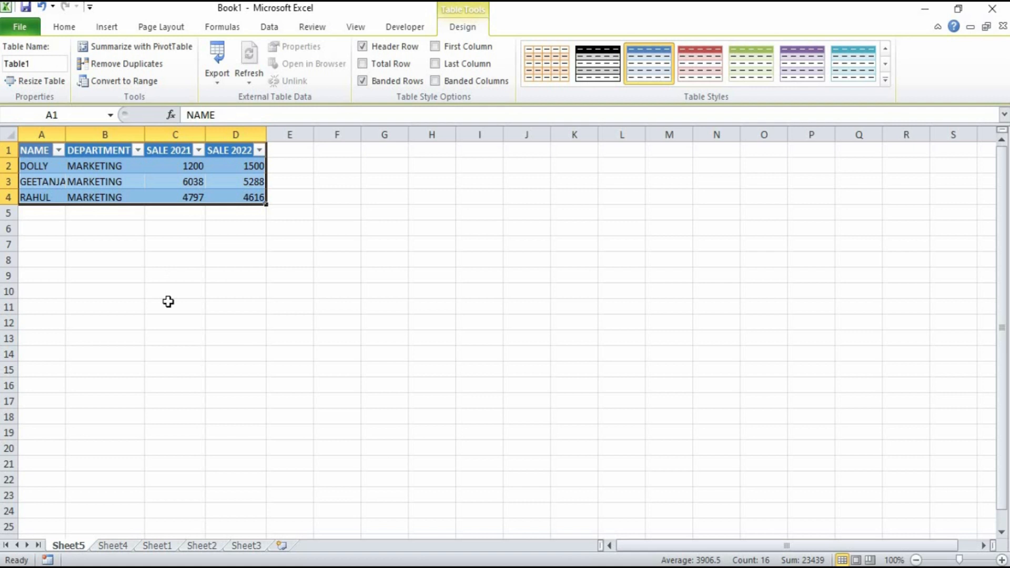
{"action": "left_click", "coordinate": [168, 301]}
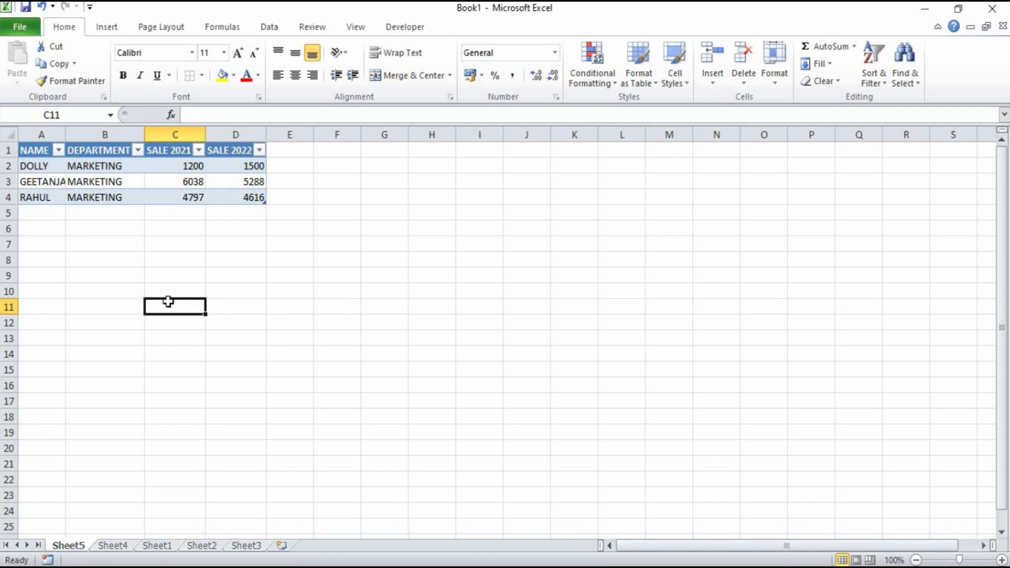
{"action": "left_click", "coordinate": [159, 546]}
{"action": "left_click", "coordinate": [117, 548]}
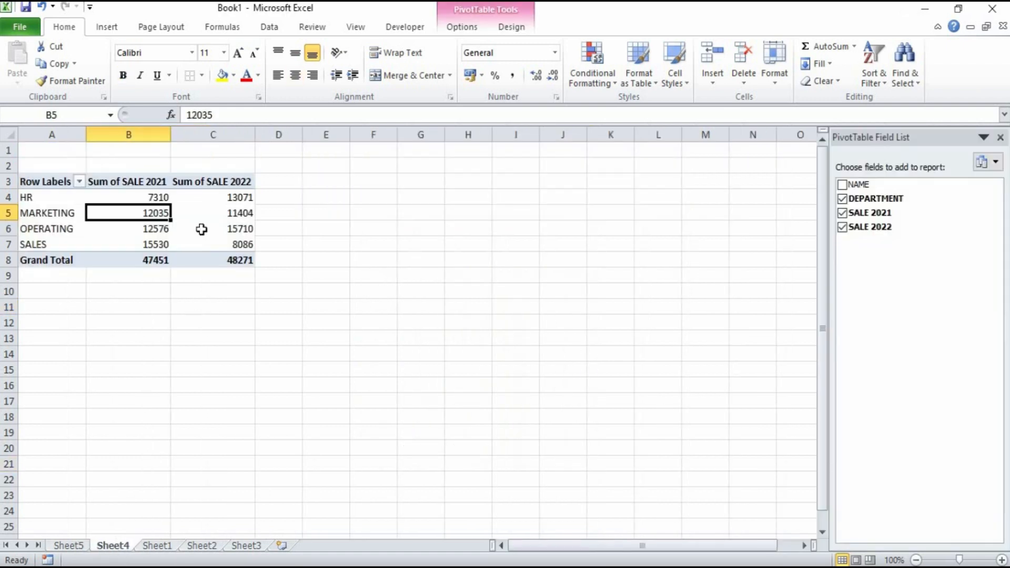
{"action": "double_click", "coordinate": [152, 230]}
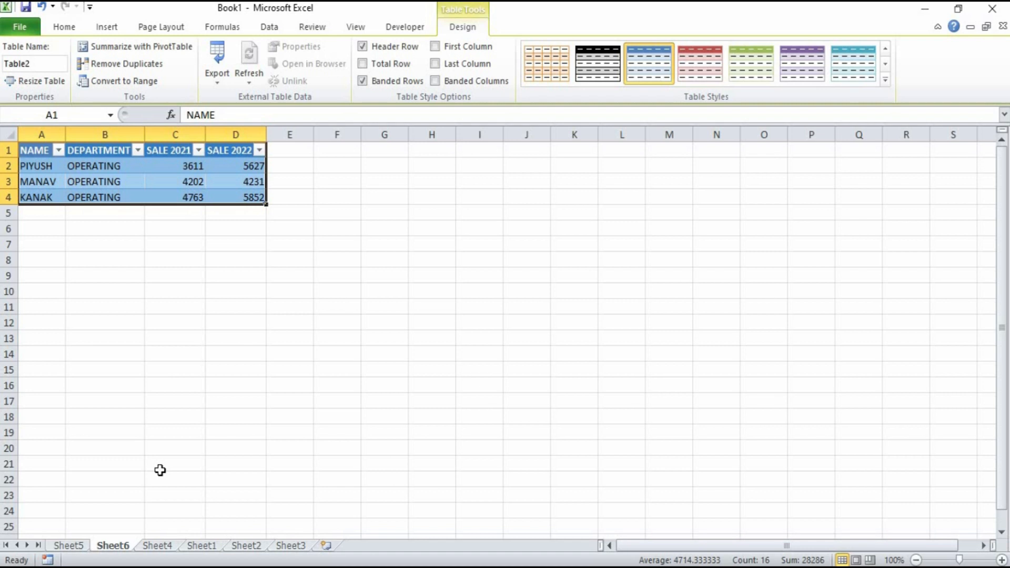
Create a PivotChart with its PivotTable on a new worksheet from the Sheet1 range H9:K21
{"action": "left_click", "coordinate": [215, 547]}
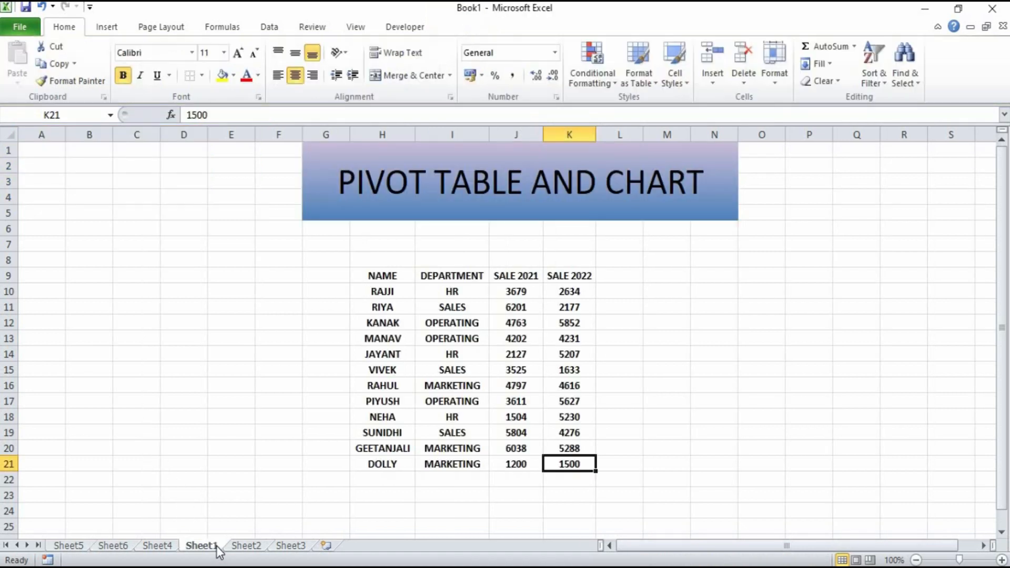
{"action": "left_click", "coordinate": [450, 340]}
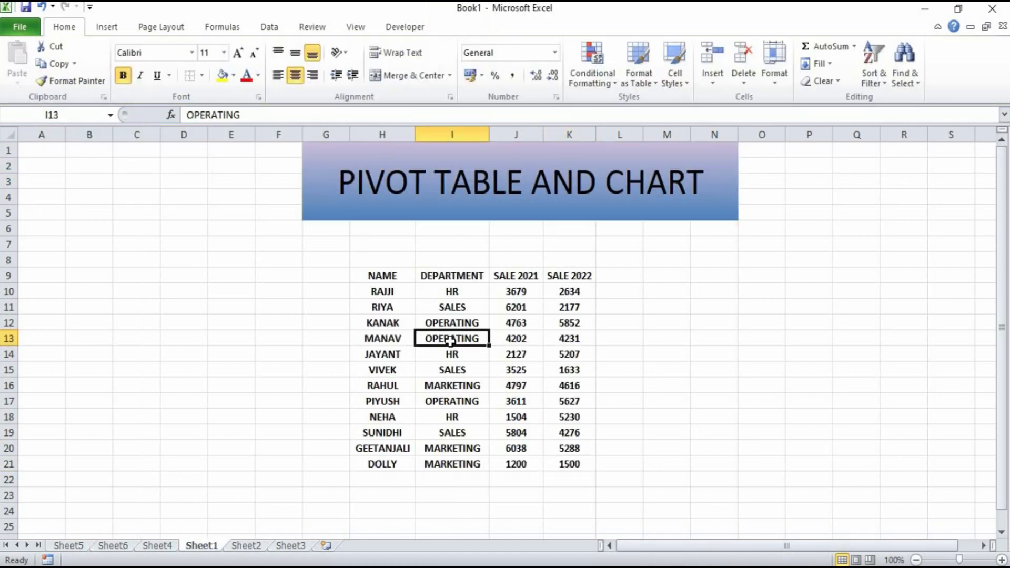
{"action": "left_click", "coordinate": [108, 29]}
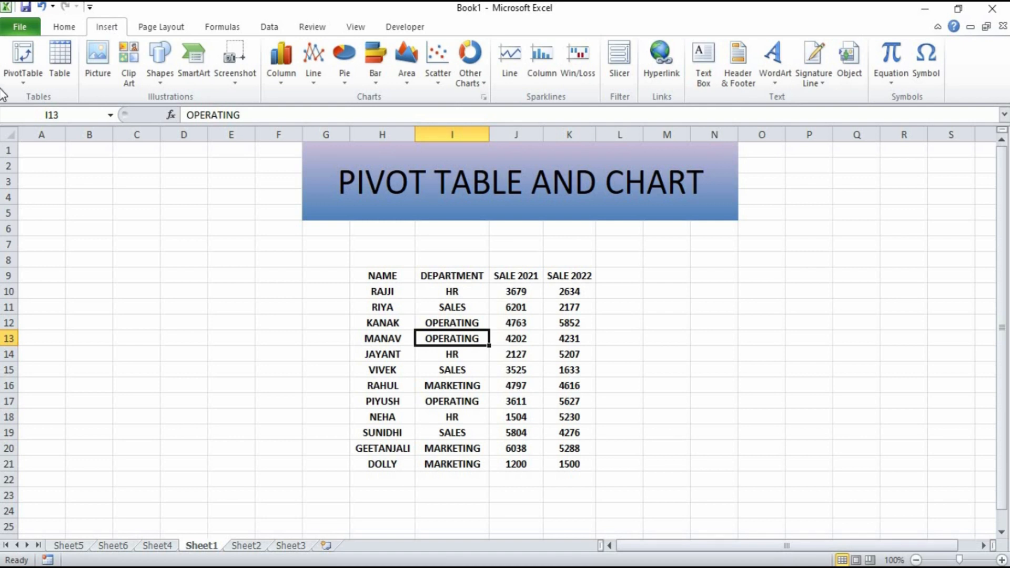
{"action": "left_click", "coordinate": [33, 80]}
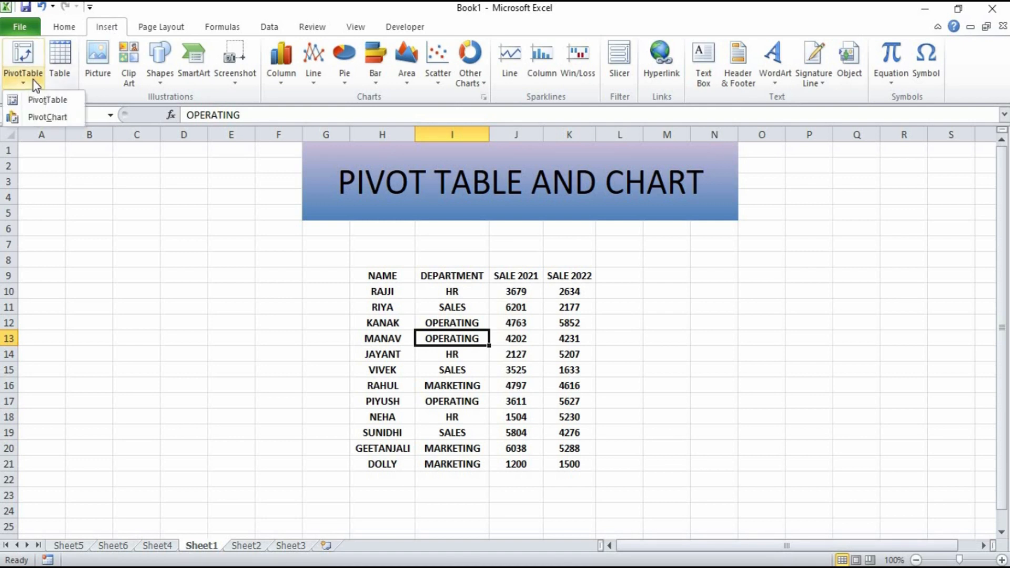
{"action": "left_click", "coordinate": [42, 119]}
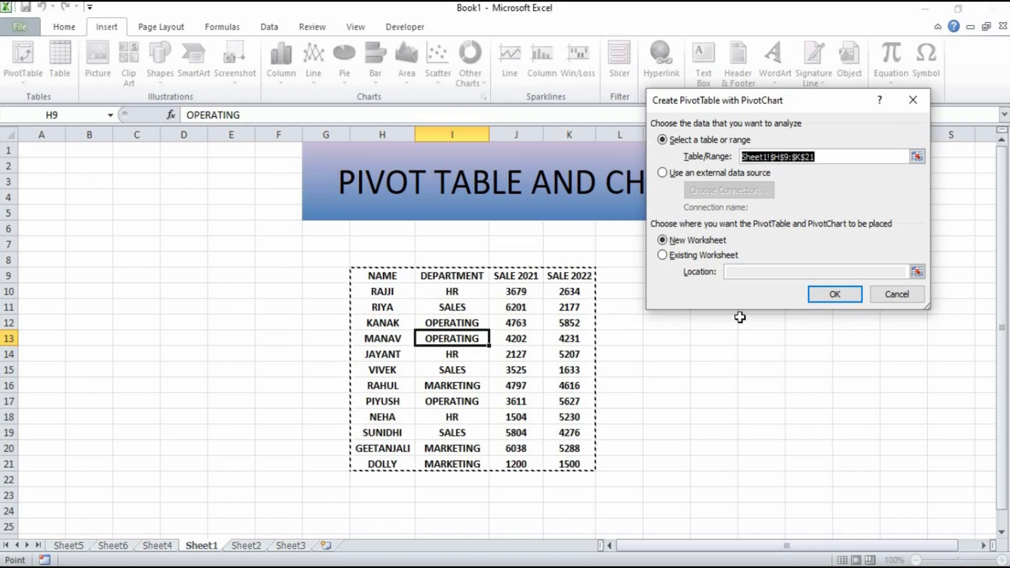
{"action": "left_click", "coordinate": [841, 293]}
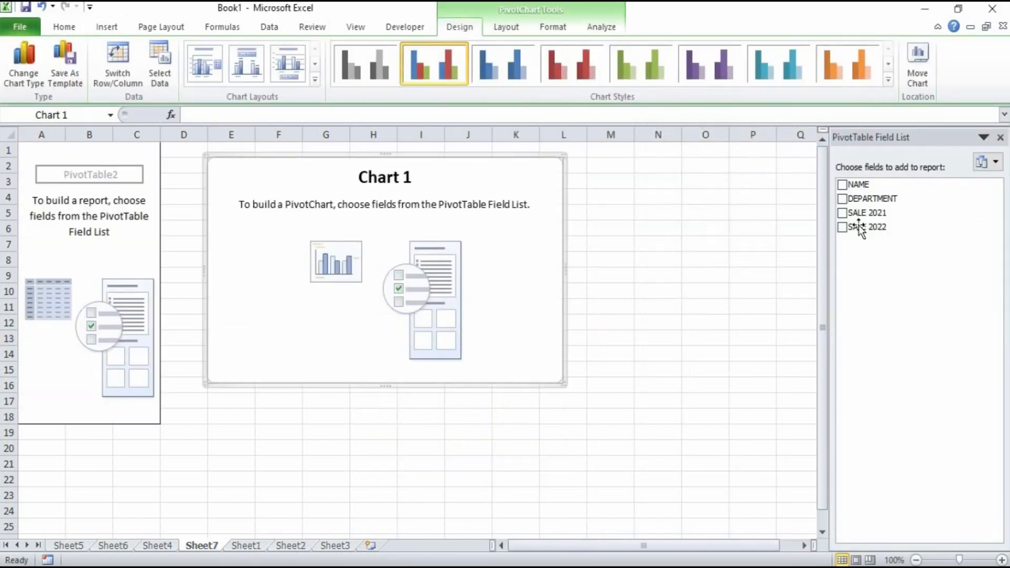
Add the NAME, DEPARTMENT, SALE 2021 and SALE 2022 fields to the new PivotChart report
{"action": "left_click", "coordinate": [842, 185]}
{"action": "left_click", "coordinate": [842, 199]}
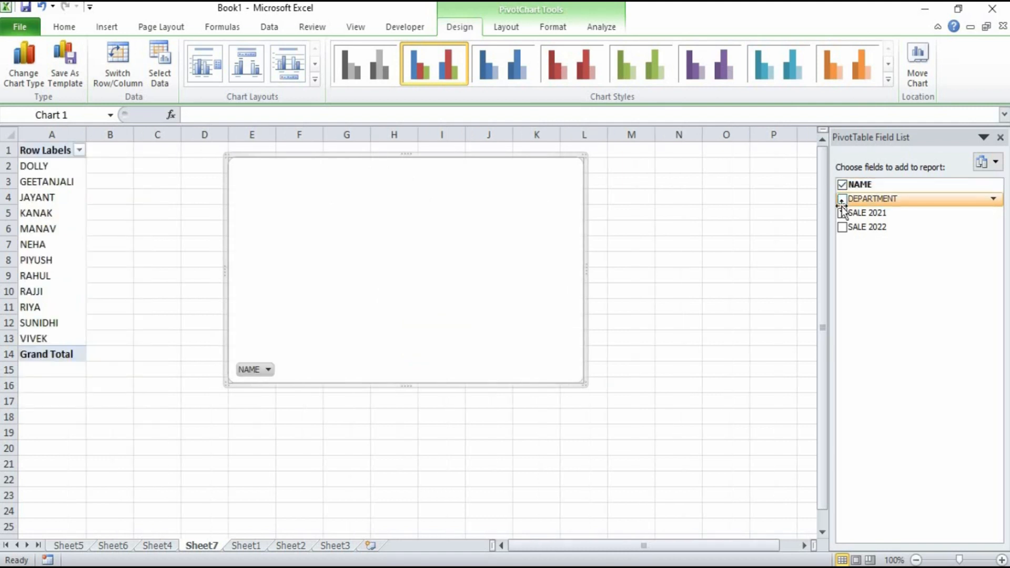
{"action": "left_click", "coordinate": [842, 213]}
{"action": "left_click", "coordinate": [842, 226]}
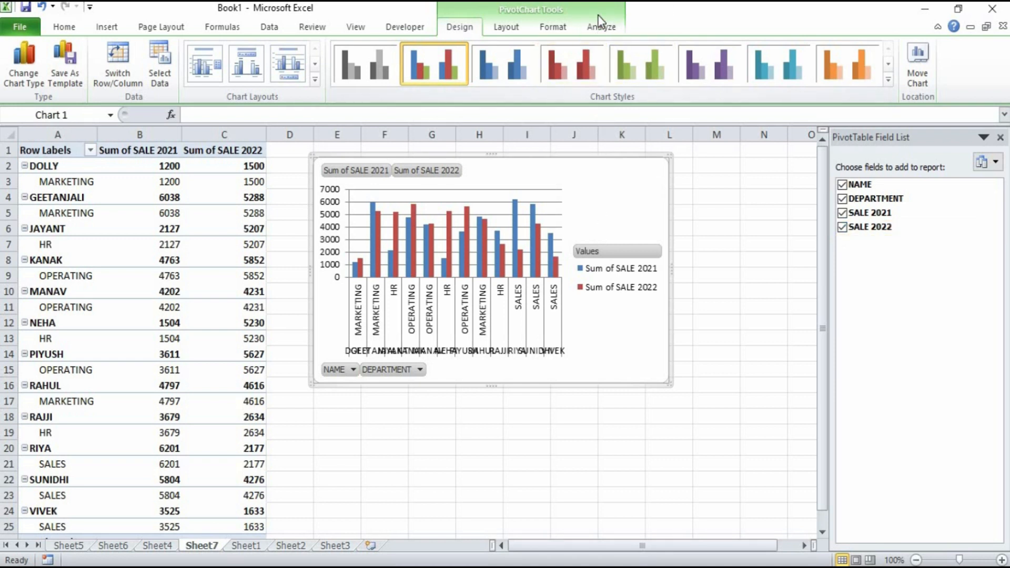
Insert slicers for the NAME and DEPARTMENT fields of the PivotChart
{"action": "left_click", "coordinate": [601, 28]}
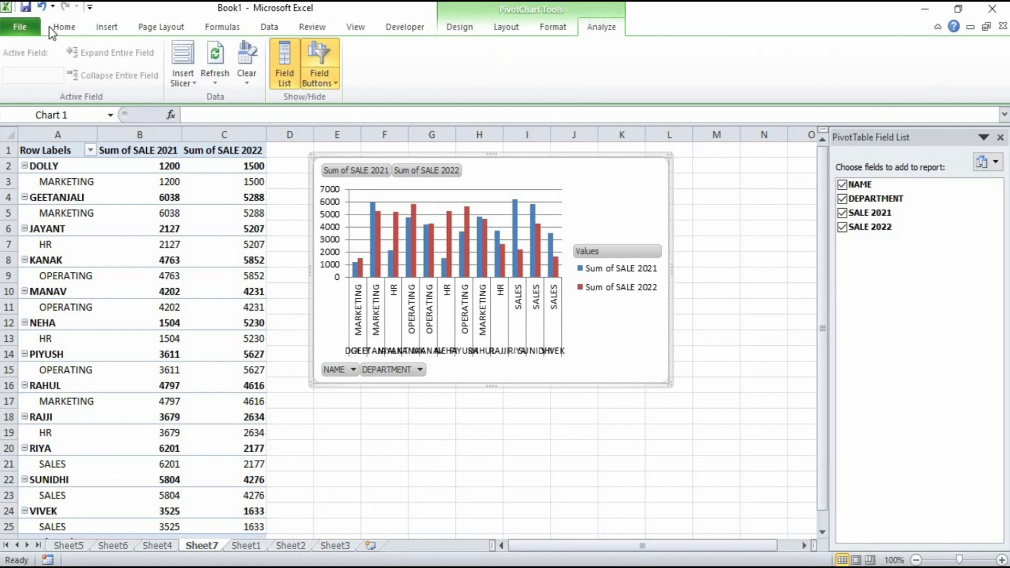
{"action": "left_click", "coordinate": [190, 78]}
{"action": "left_click", "coordinate": [209, 100]}
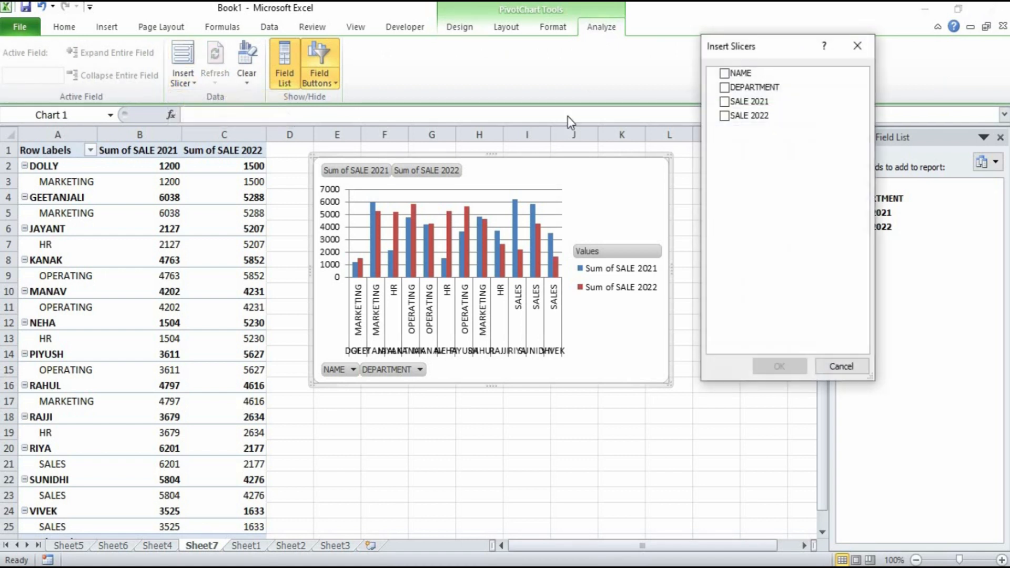
{"action": "left_click", "coordinate": [722, 72]}
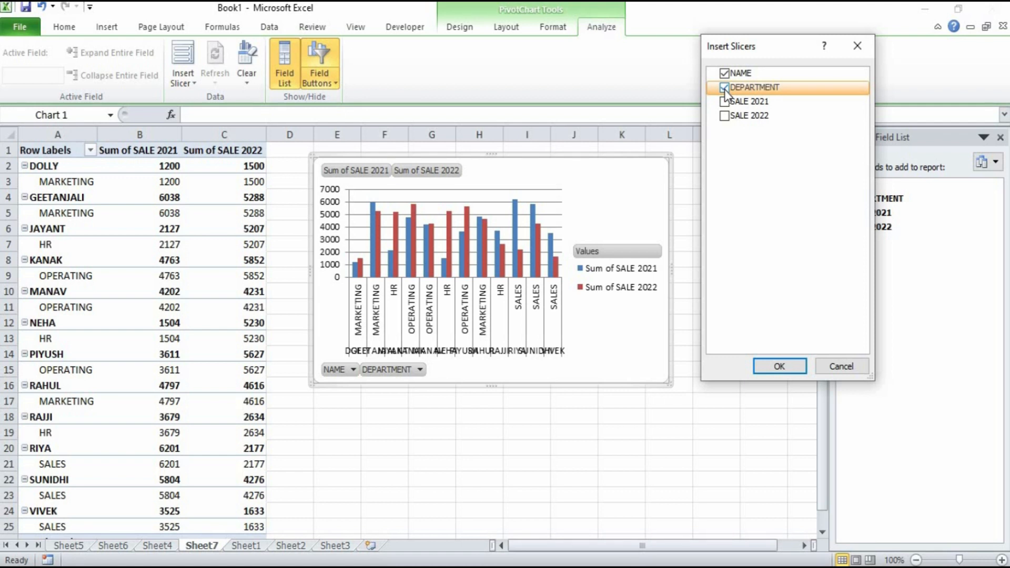
{"action": "left_click", "coordinate": [779, 368]}
Place the DEPARTMENT and NAME slicers side by side to the right of the chart and filter the report to the first listed employee
{"action": "left_click_drag", "start_coordinate": [461, 276], "coordinate": [900, 186]}
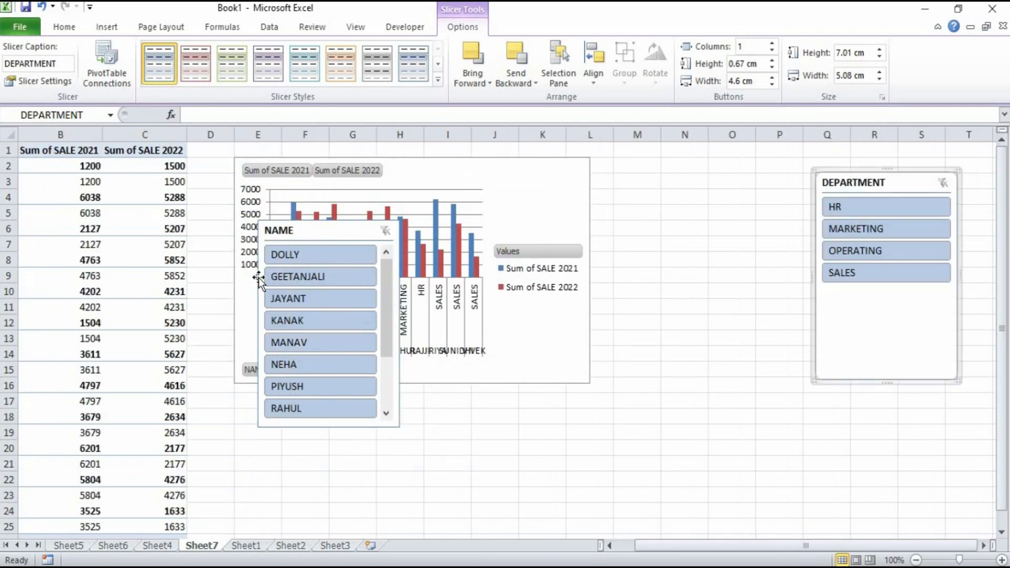
{"action": "left_click_drag", "start_coordinate": [316, 234], "coordinate": [692, 208]}
{"action": "left_click", "coordinate": [685, 220]}
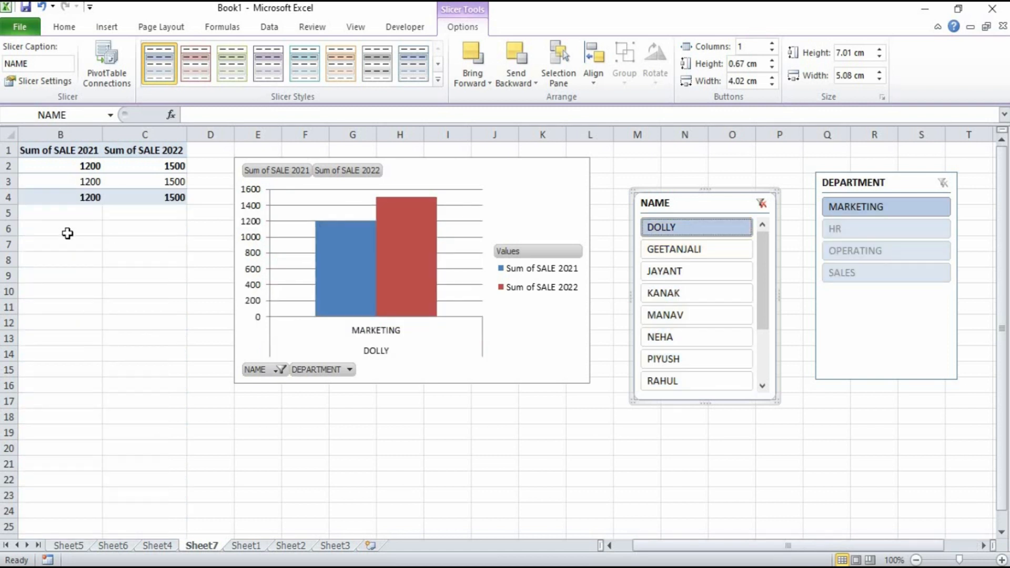
Filter the PivotChart to individual employees one after another with the NAME slicer
{"action": "left_click_drag", "start_coordinate": [39, 152], "coordinate": [139, 197]}
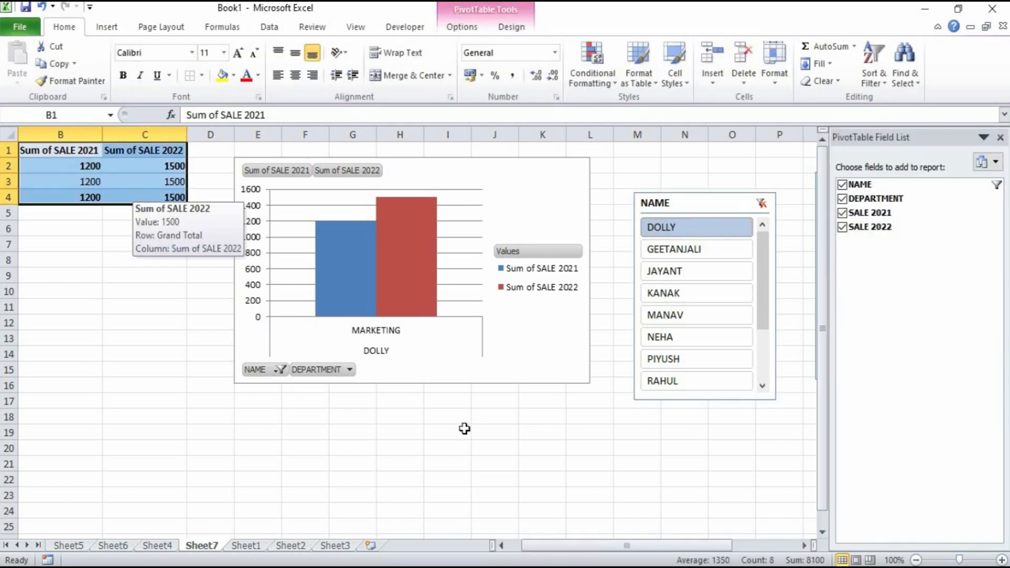
{"action": "left_click", "coordinate": [675, 250]}
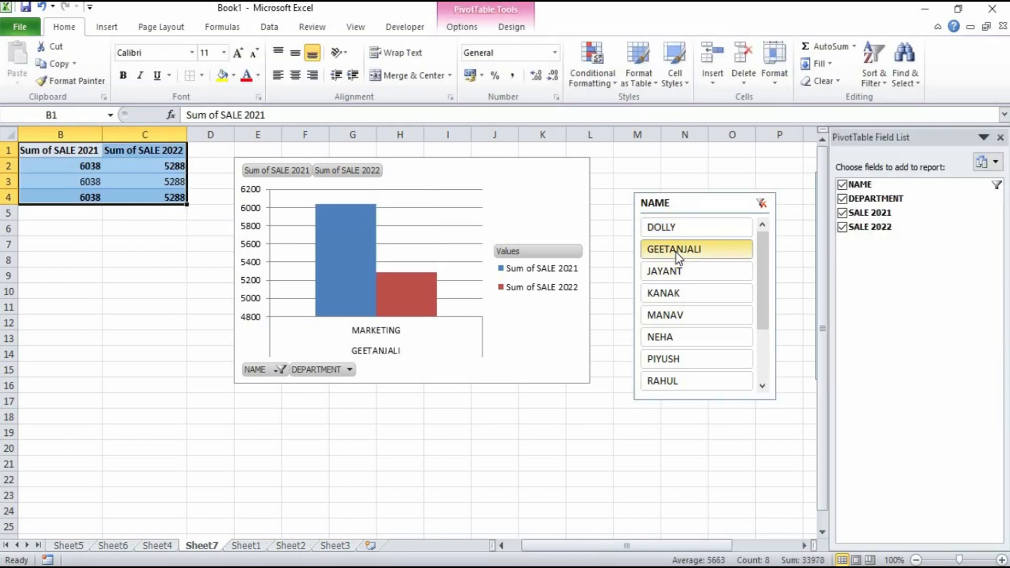
{"action": "left_click", "coordinate": [685, 446]}
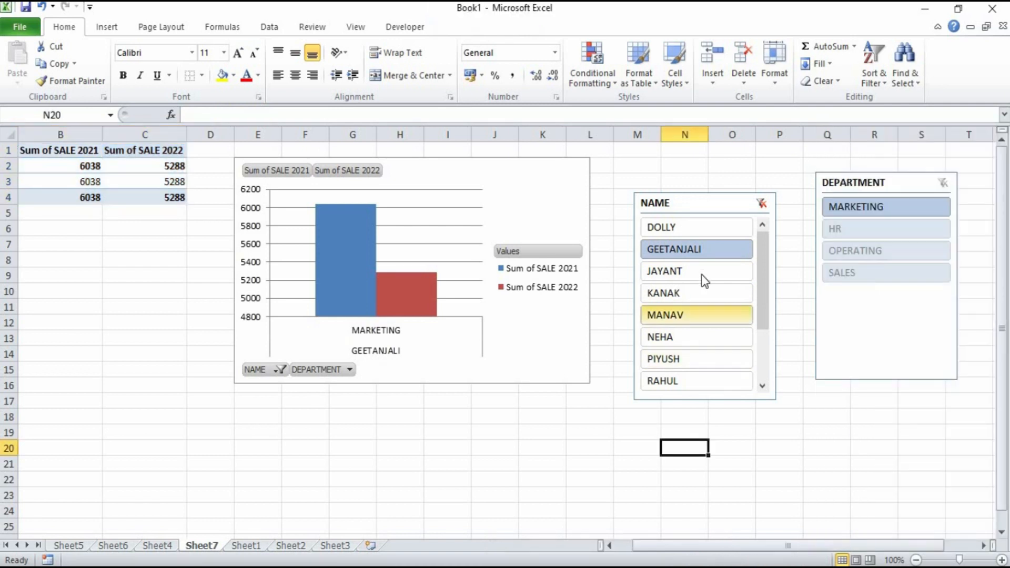
{"action": "left_click", "coordinate": [703, 278]}
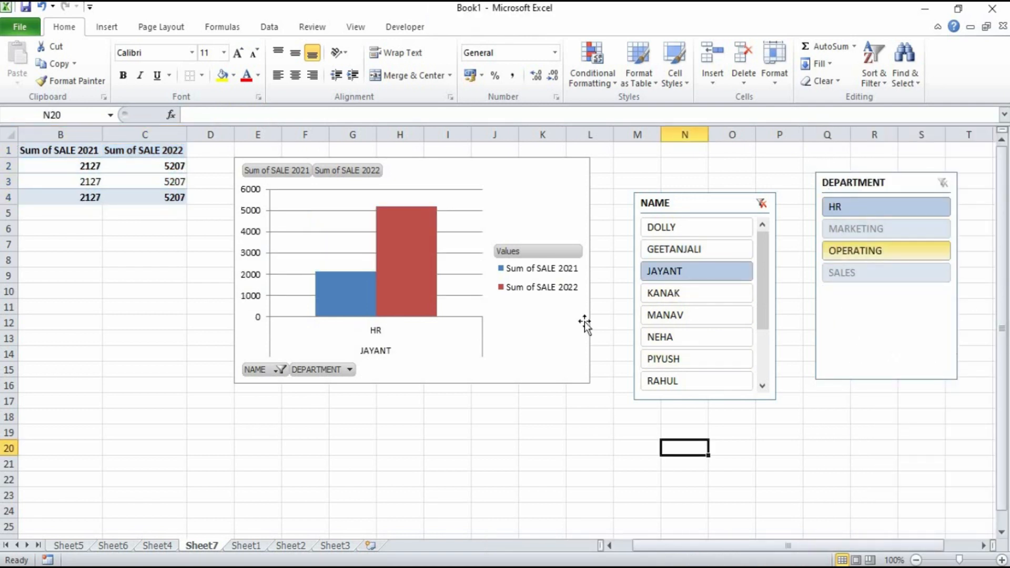
{"action": "left_click", "coordinate": [746, 287]}
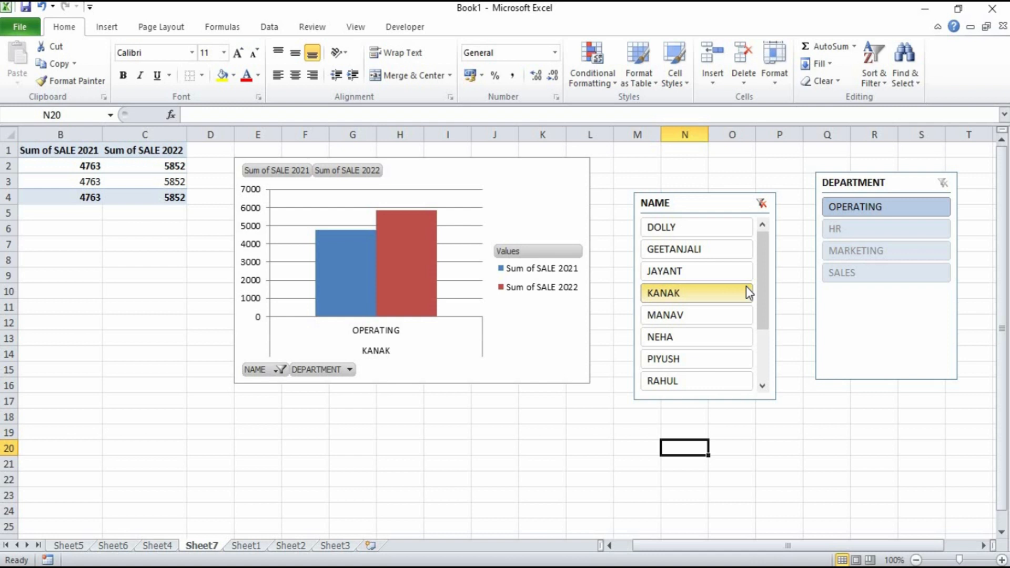
{"action": "left_click", "coordinate": [734, 317]}
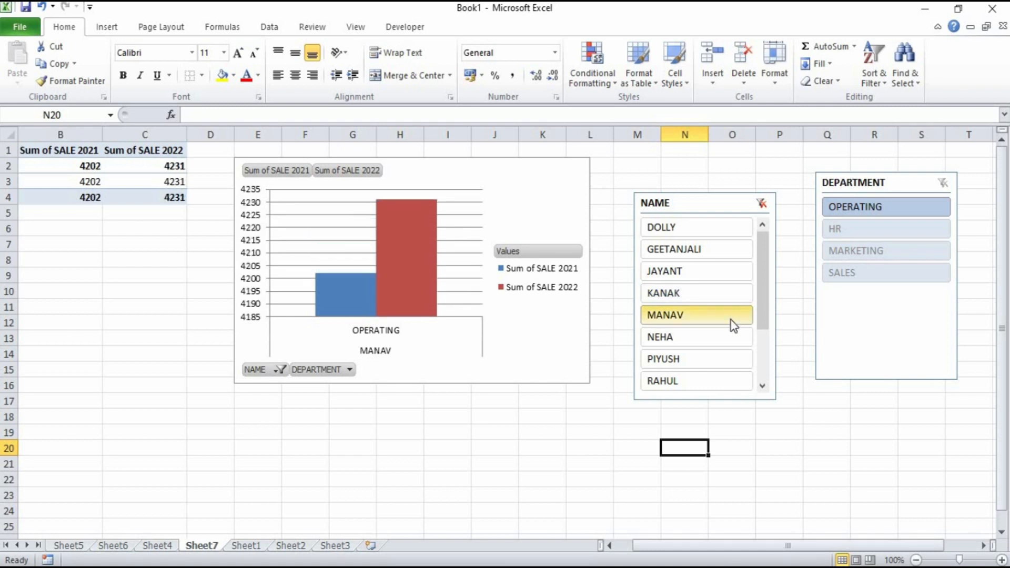
{"action": "left_click", "coordinate": [715, 345]}
{"action": "left_click", "coordinate": [714, 362]}
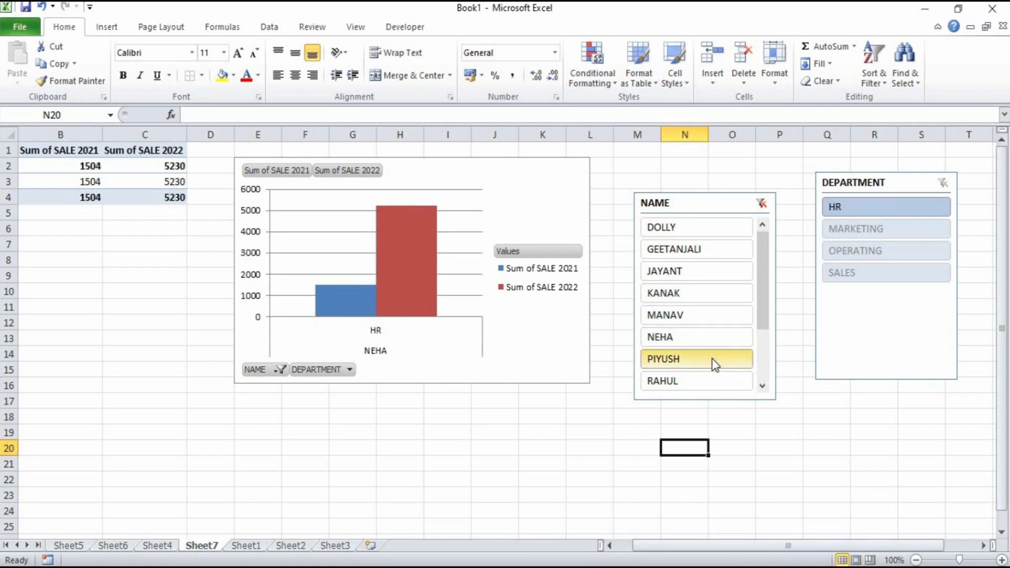
Clear the NAME slicer's filter and move the slicer slightly up beside the chart
{"action": "left_click", "coordinate": [760, 204]}
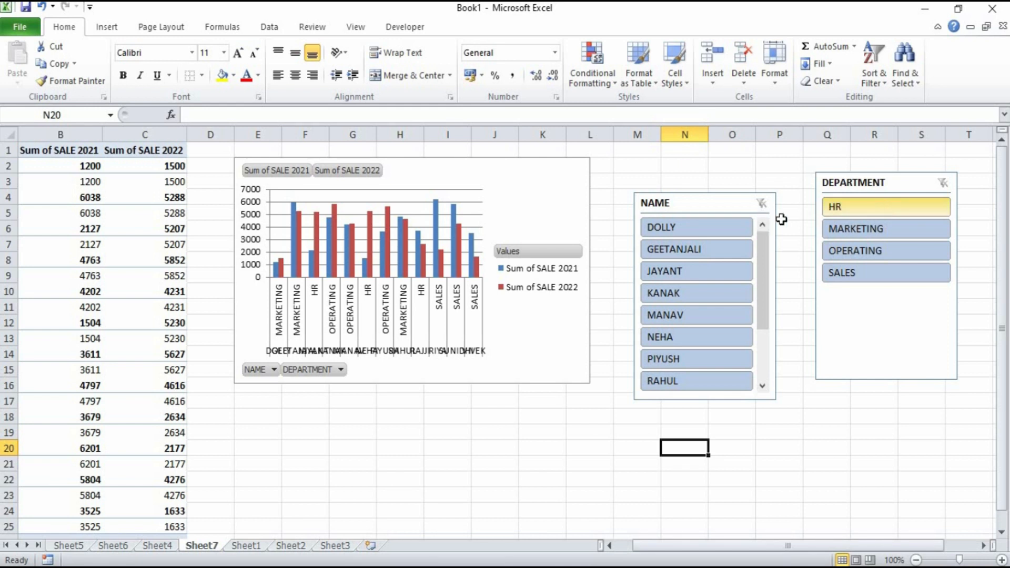
{"action": "left_click_drag", "start_coordinate": [709, 190], "coordinate": [703, 178]}
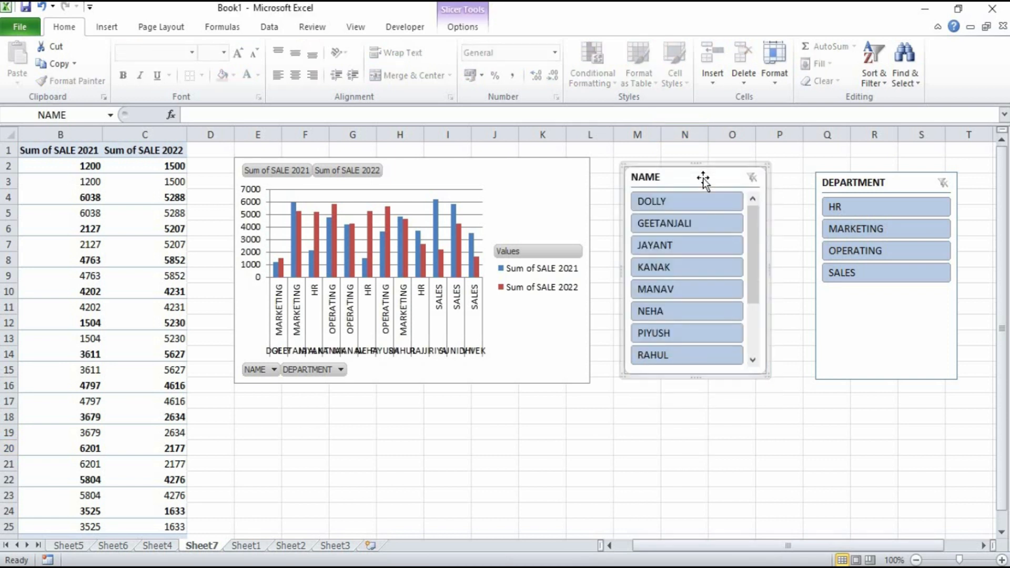
Filter the report by HR, MARKETING, OPERATING and SALES in turn with the DEPARTMENT slicer, ending on SALES
{"action": "left_click", "coordinate": [851, 205]}
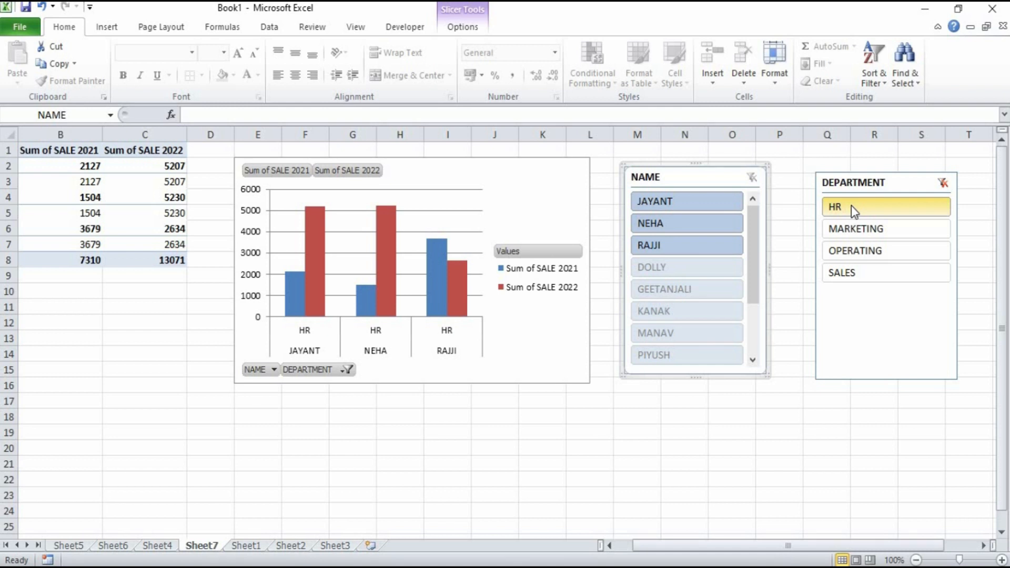
{"action": "left_click", "coordinate": [866, 232]}
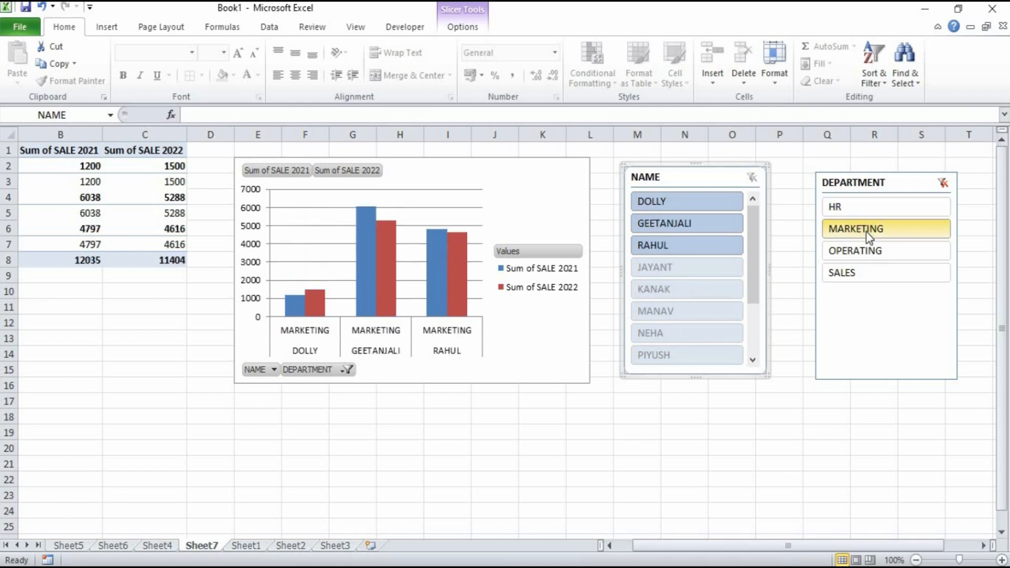
{"action": "left_click", "coordinate": [872, 251]}
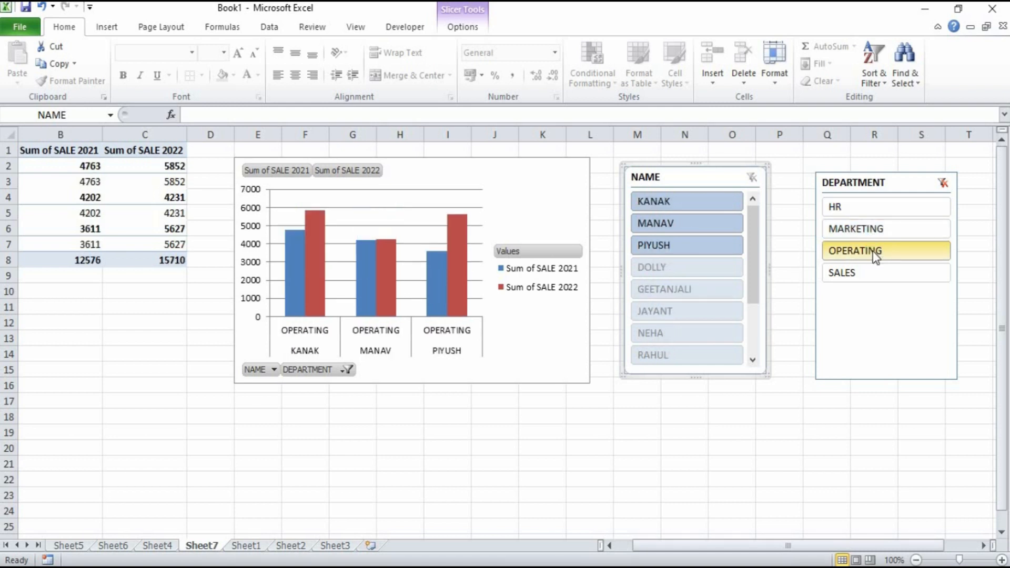
{"action": "left_click", "coordinate": [880, 281]}
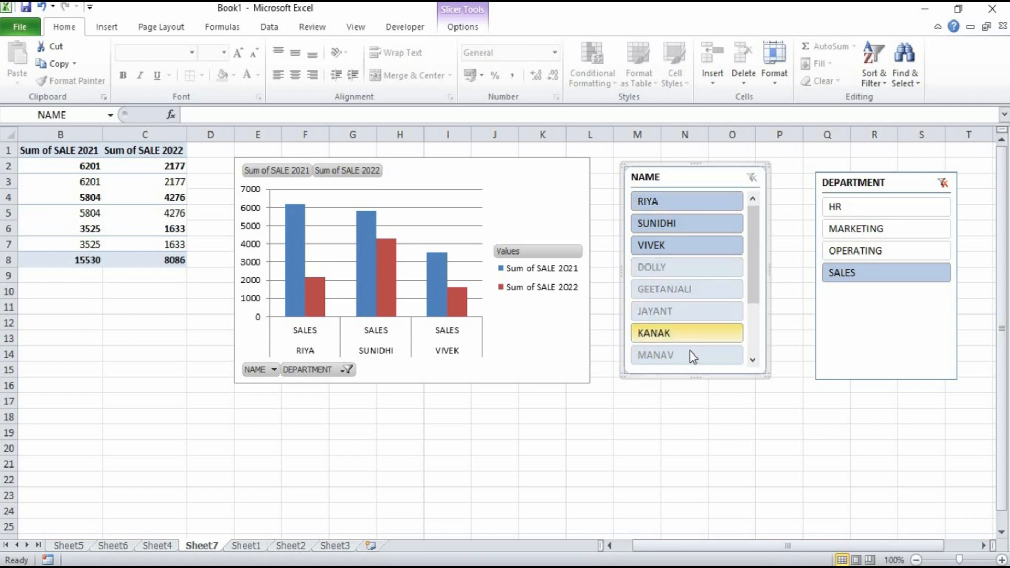
{"action": "left_click", "coordinate": [862, 213]}
{"action": "left_click", "coordinate": [873, 232]}
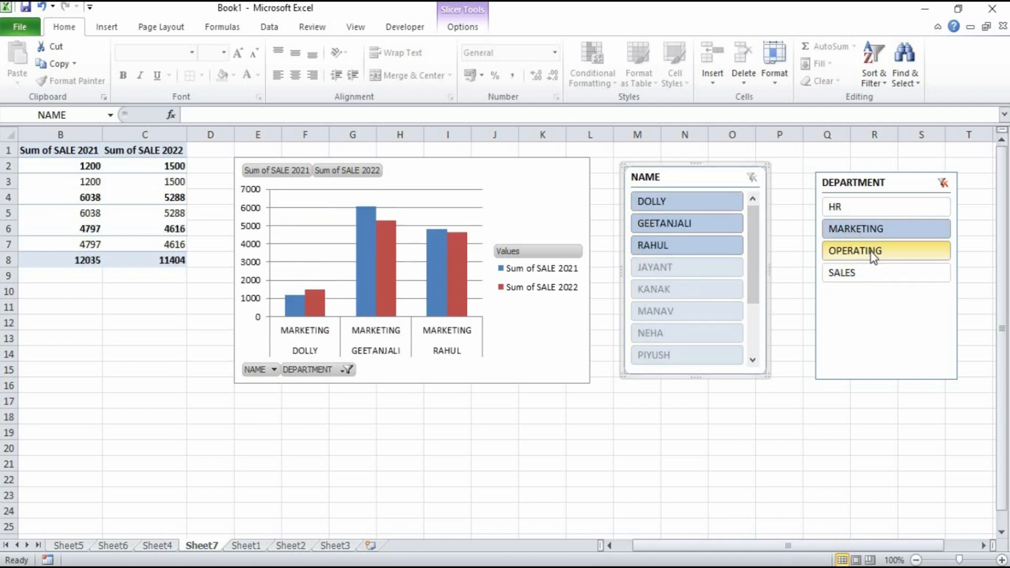
{"action": "left_click", "coordinate": [867, 253]}
{"action": "left_click", "coordinate": [865, 276]}
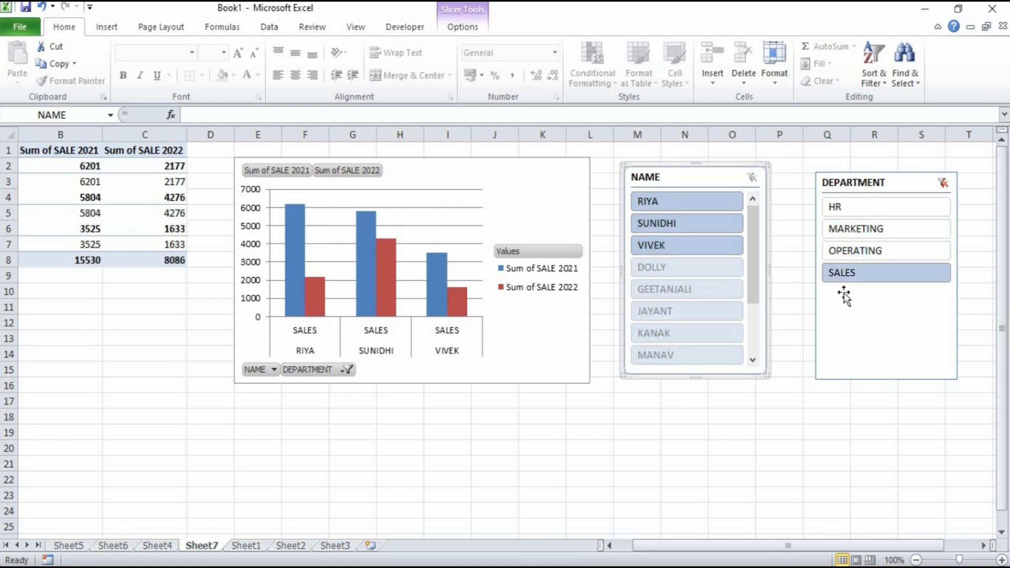
Go back to the PivotTable on Sheet4 and add the NAME field to the report
{"action": "left_click", "coordinate": [243, 545]}
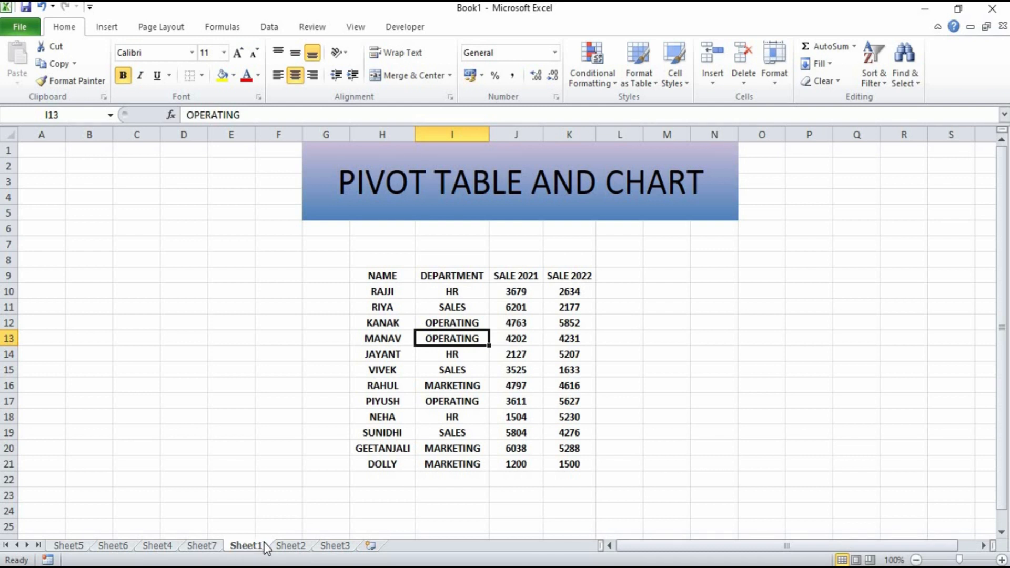
{"action": "left_click", "coordinate": [175, 546]}
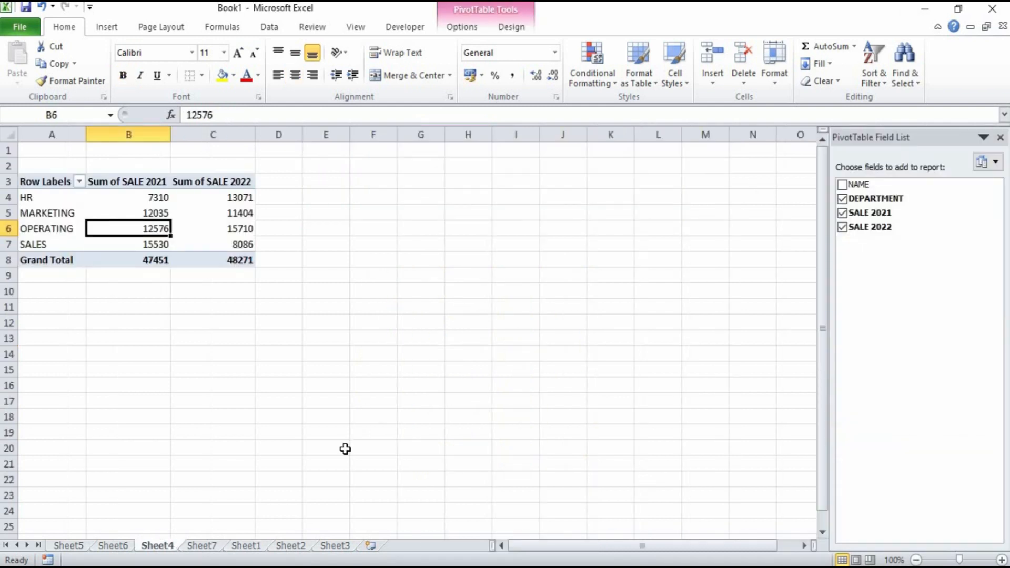
{"action": "left_click", "coordinate": [842, 184]}
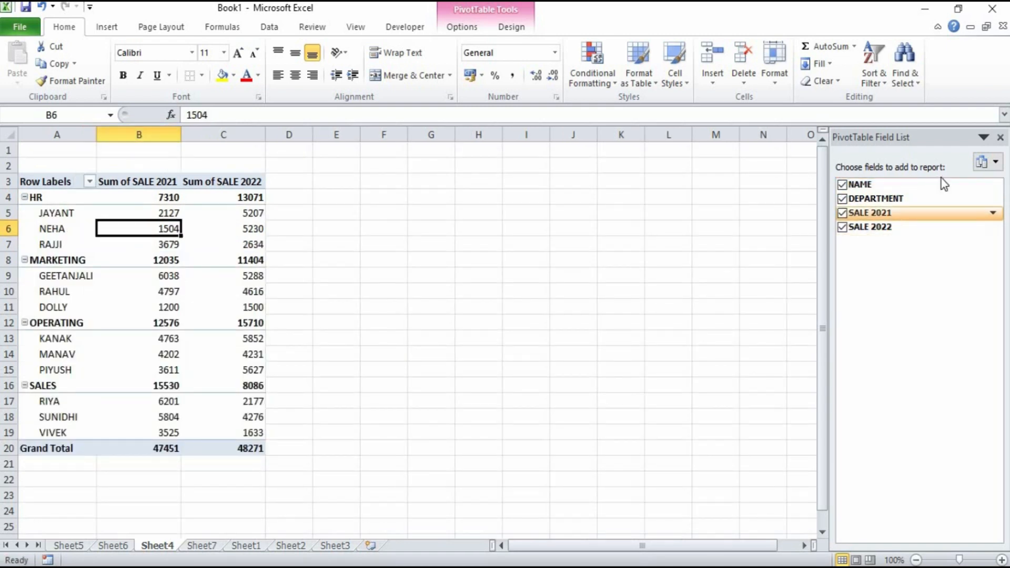
Try the side-by-side layout for the PivotTable field list and set it to Fields Section and Areas Section Stacked
{"action": "left_click", "coordinate": [996, 163]}
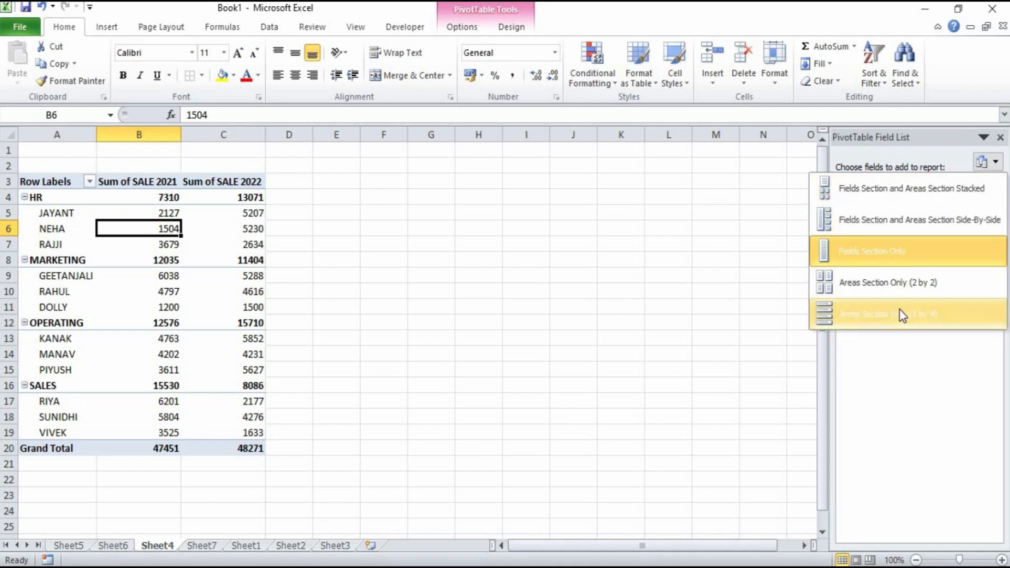
{"action": "left_click", "coordinate": [901, 207]}
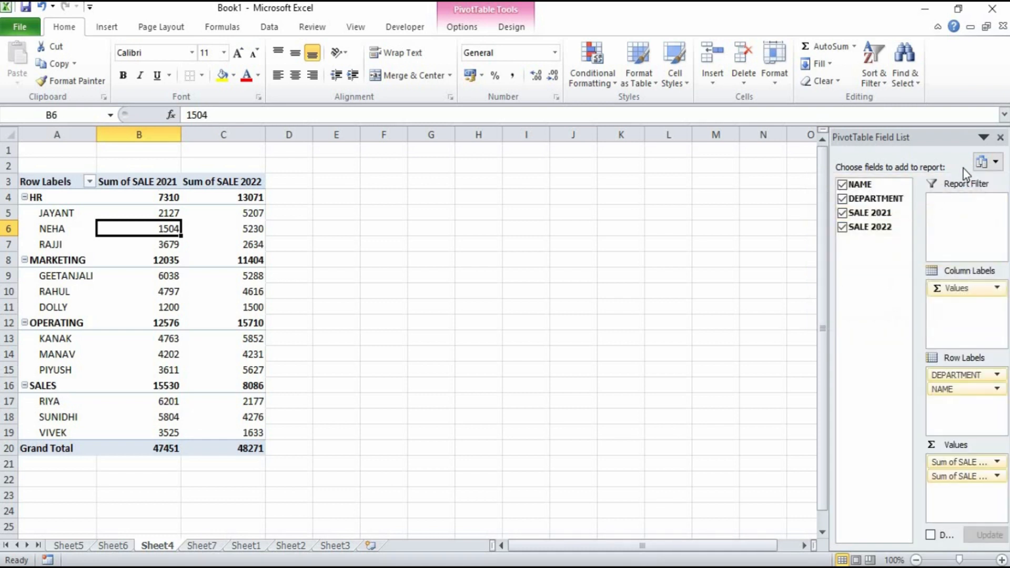
{"action": "left_click", "coordinate": [988, 163]}
{"action": "left_click", "coordinate": [917, 195]}
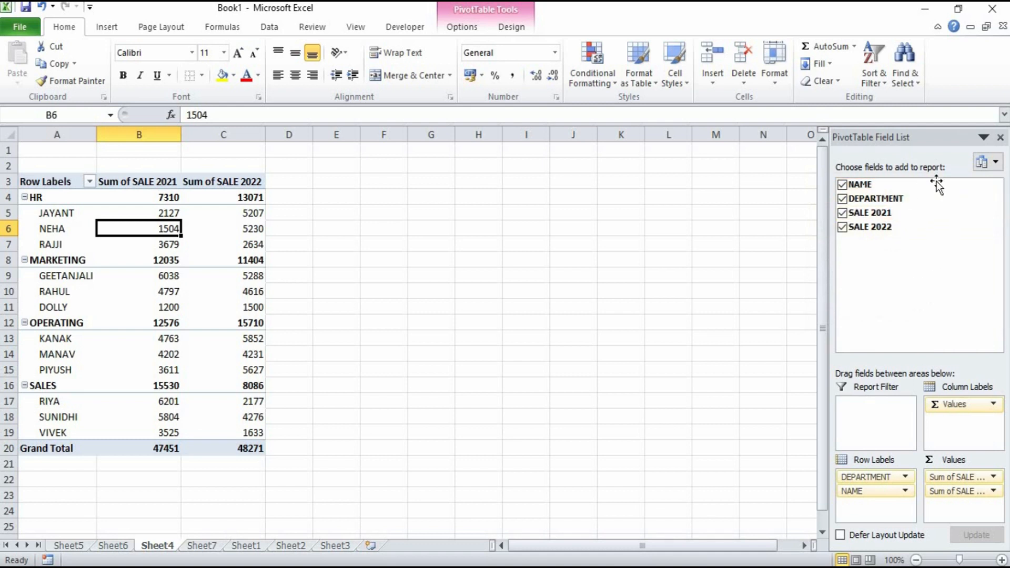
{"action": "left_click", "coordinate": [988, 162]}
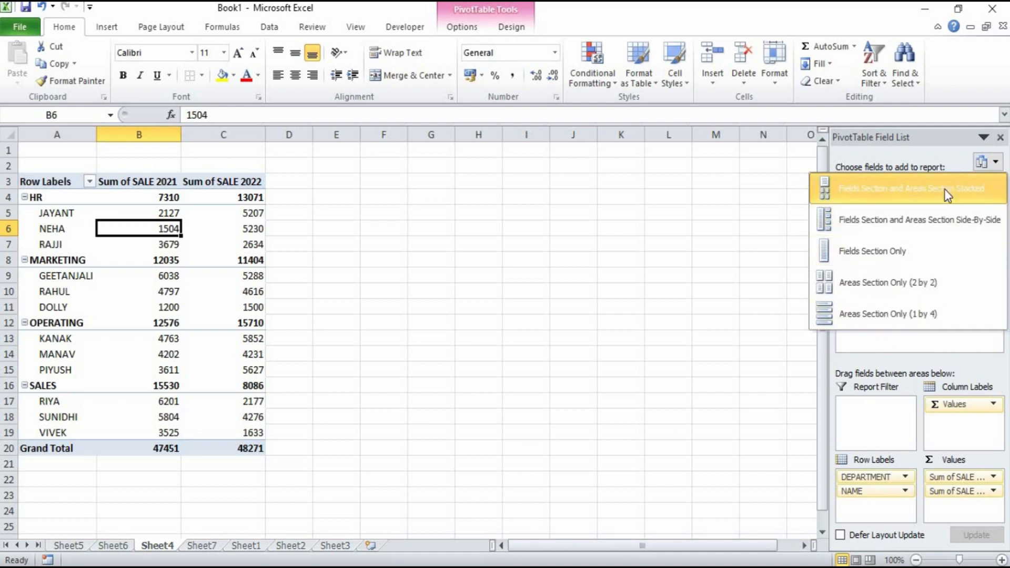
{"action": "left_click", "coordinate": [991, 166]}
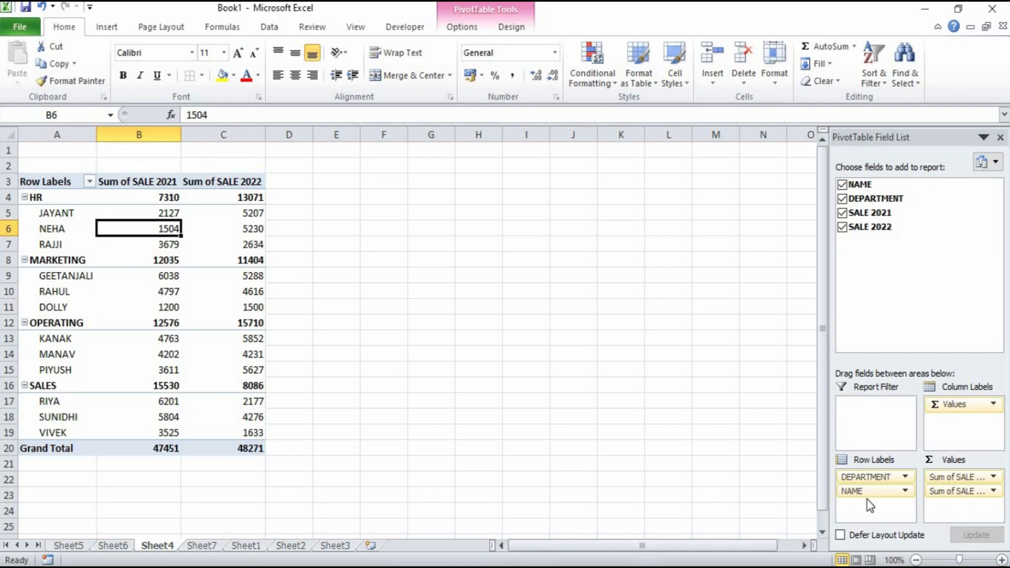
Try the DEPARTMENT field as a column label and place it in the report filter area
{"action": "left_click_drag", "start_coordinate": [883, 474], "coordinate": [972, 425]}
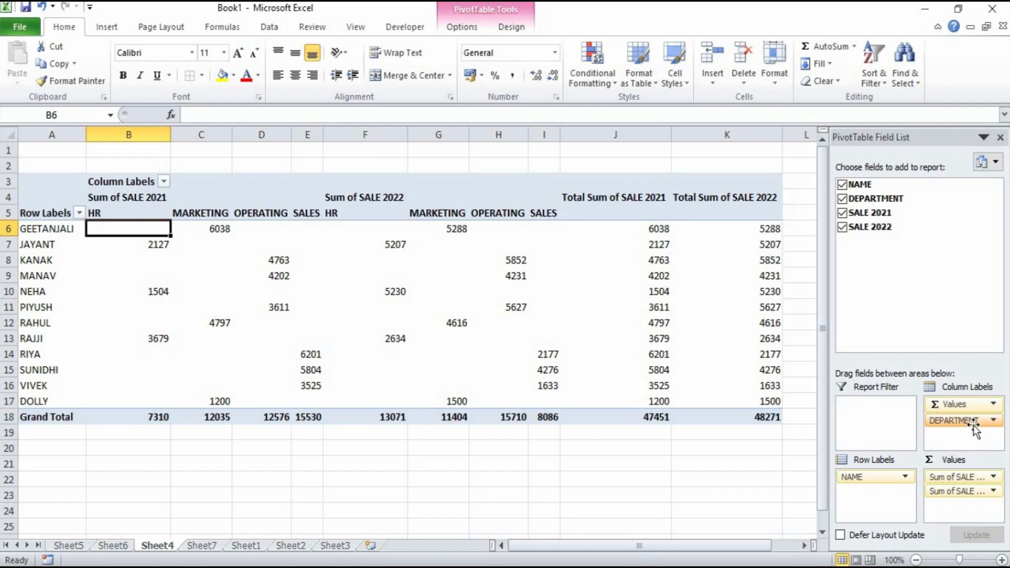
{"action": "left_click_drag", "start_coordinate": [973, 425], "coordinate": [869, 411]}
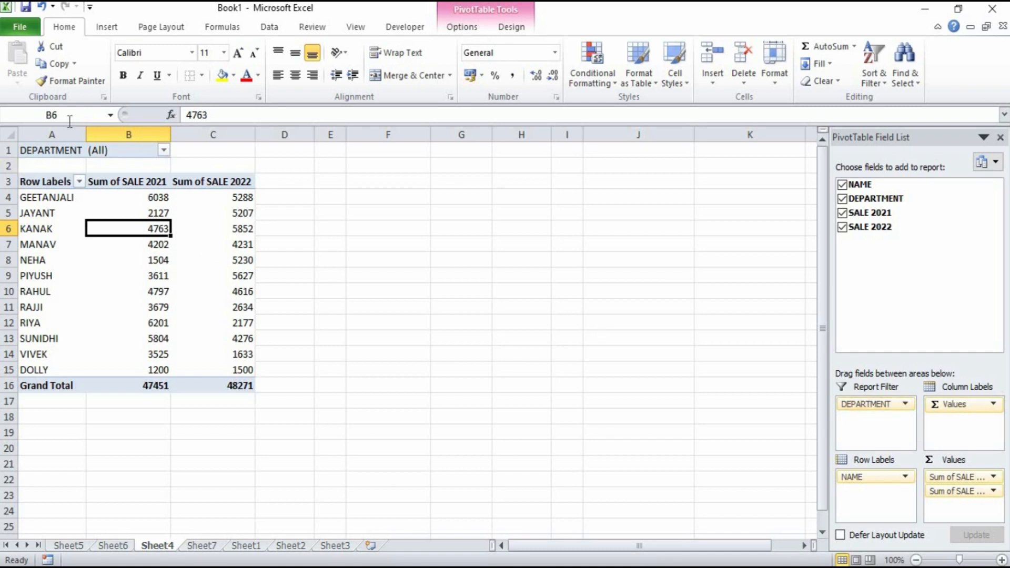
Filter the PivotTable by DEPARTMENT with multiple items allowed, keeping only HR and SALES
{"action": "left_click", "coordinate": [163, 150]}
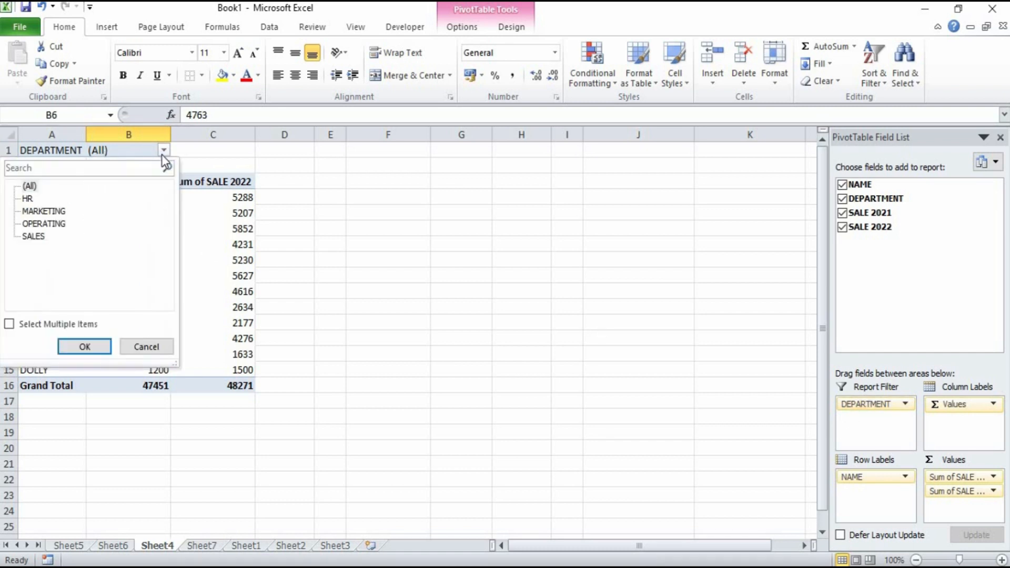
{"action": "left_click", "coordinate": [29, 187]}
{"action": "left_click", "coordinate": [9, 324]}
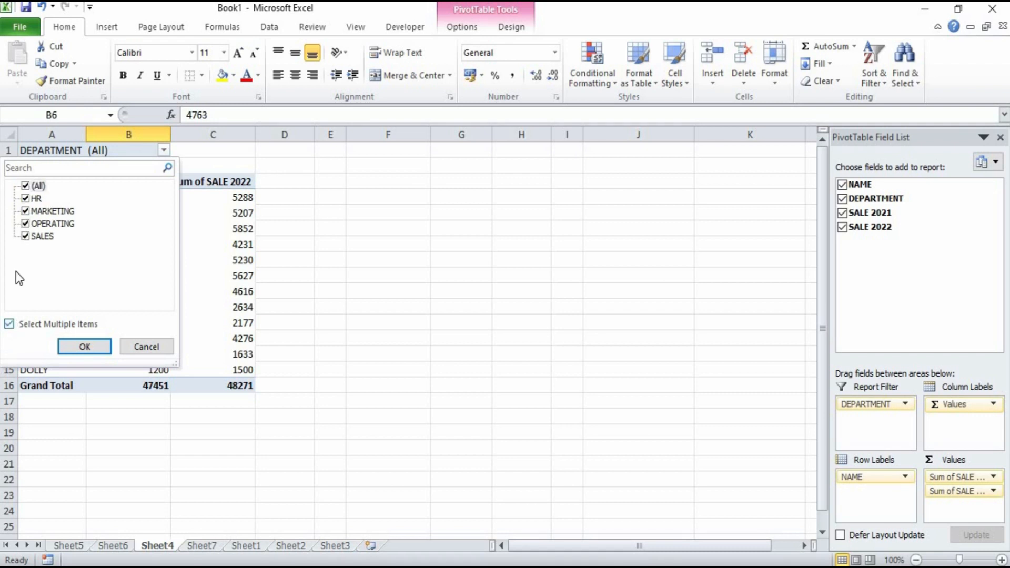
{"action": "left_click", "coordinate": [33, 212]}
{"action": "left_click", "coordinate": [25, 223]}
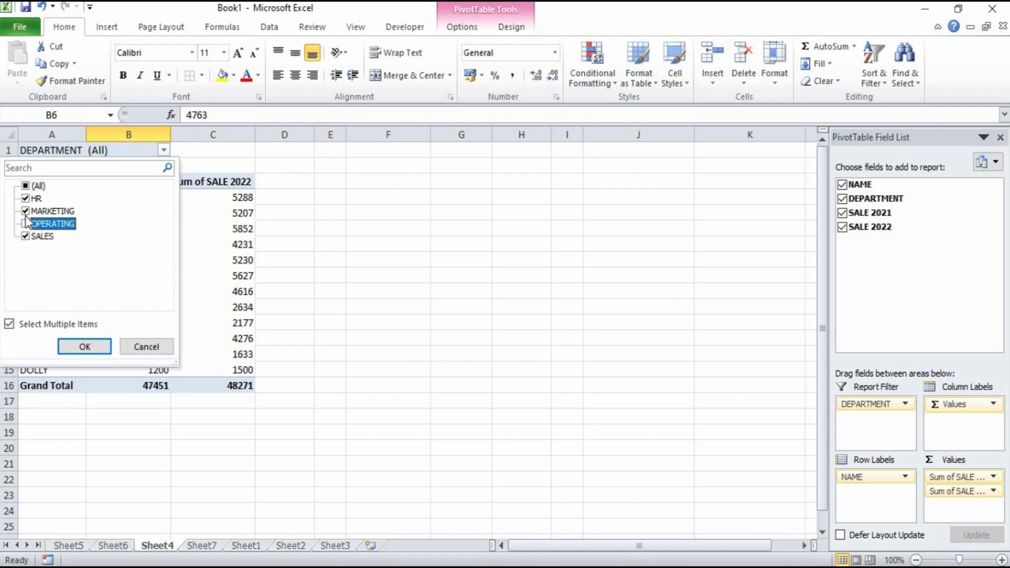
{"action": "left_click", "coordinate": [25, 211]}
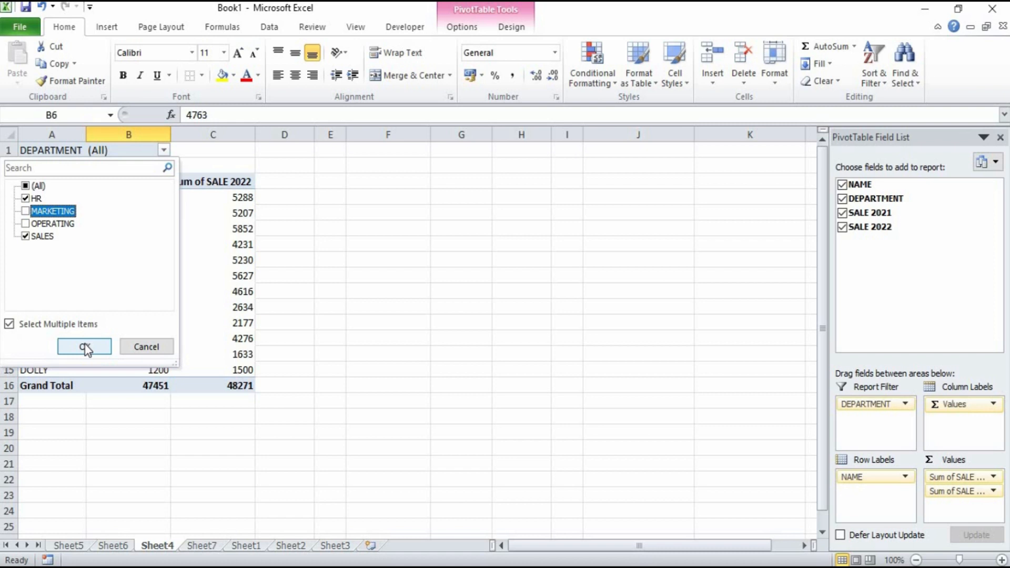
{"action": "left_click", "coordinate": [84, 345]}
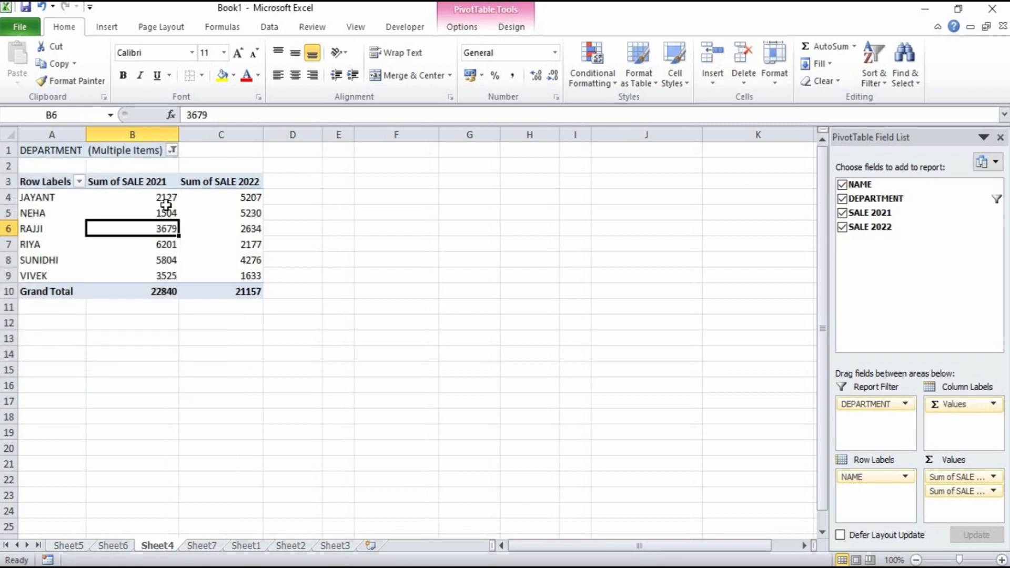
{"action": "left_click", "coordinate": [172, 151]}
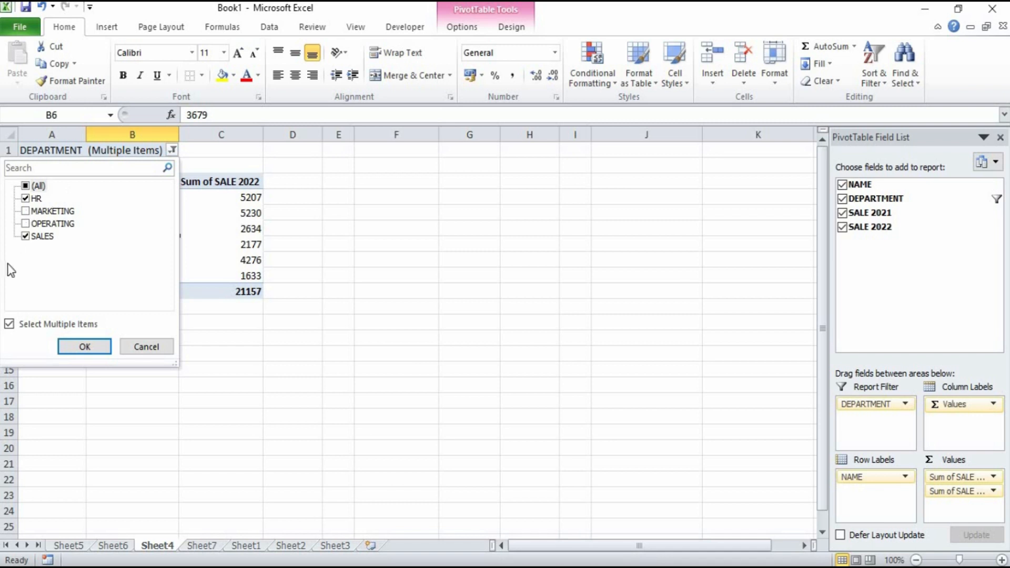
{"action": "left_click", "coordinate": [171, 150]}
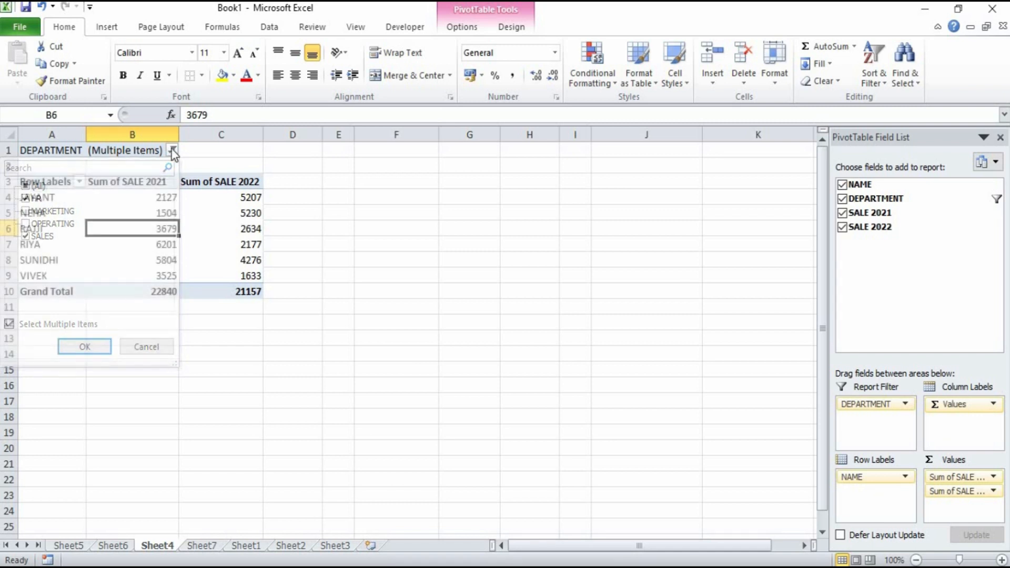
Move DEPARTMENT from the report filter to the row labels below NAME, keeping all names selected in the row filter
{"action": "left_click_drag", "start_coordinate": [870, 403], "coordinate": [869, 493]}
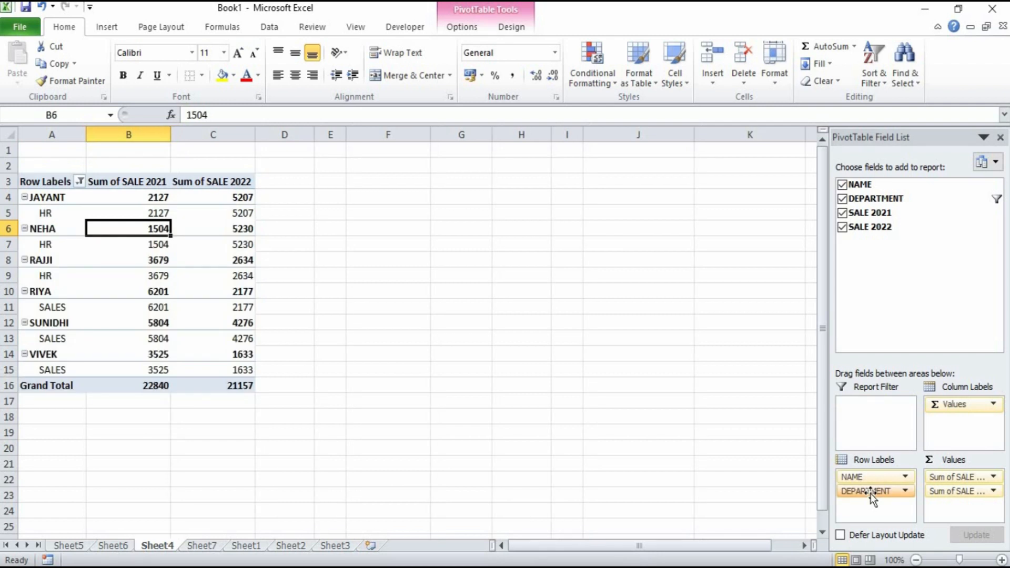
{"action": "left_click", "coordinate": [80, 181]}
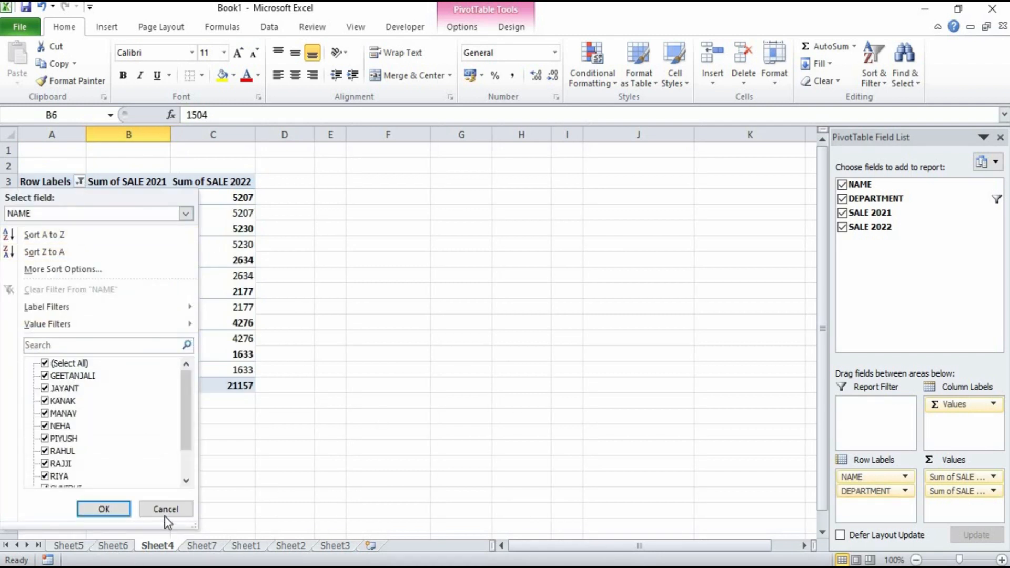
{"action": "left_click", "coordinate": [103, 508]}
Try the Values field in the row labels below DEPARTMENT and return it to the column labels
{"action": "left_click_drag", "start_coordinate": [961, 418], "coordinate": [866, 509]}
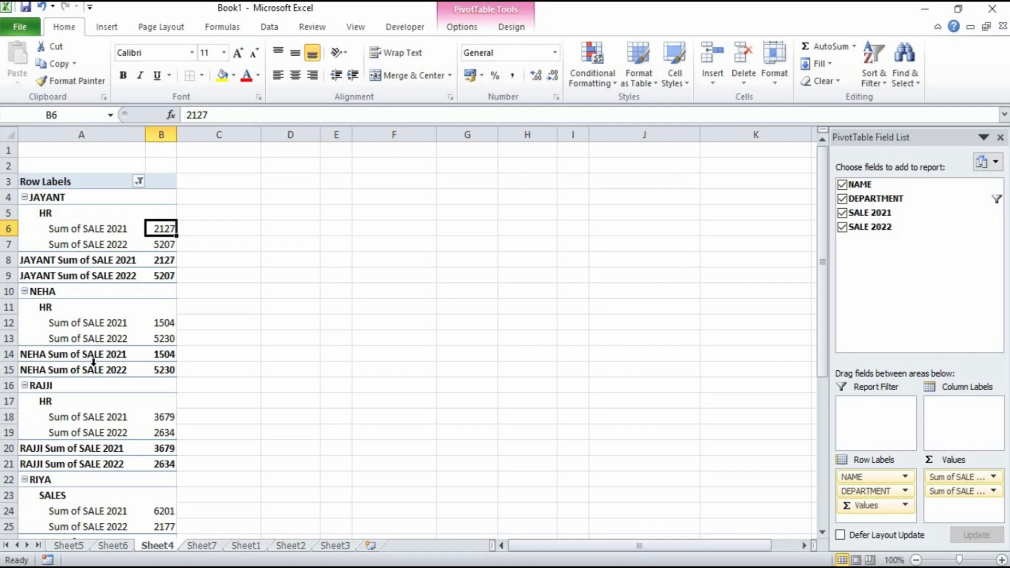
{"action": "scroll", "coordinate": [93, 363], "scroll_direction": "down", "scroll_amount": 10}
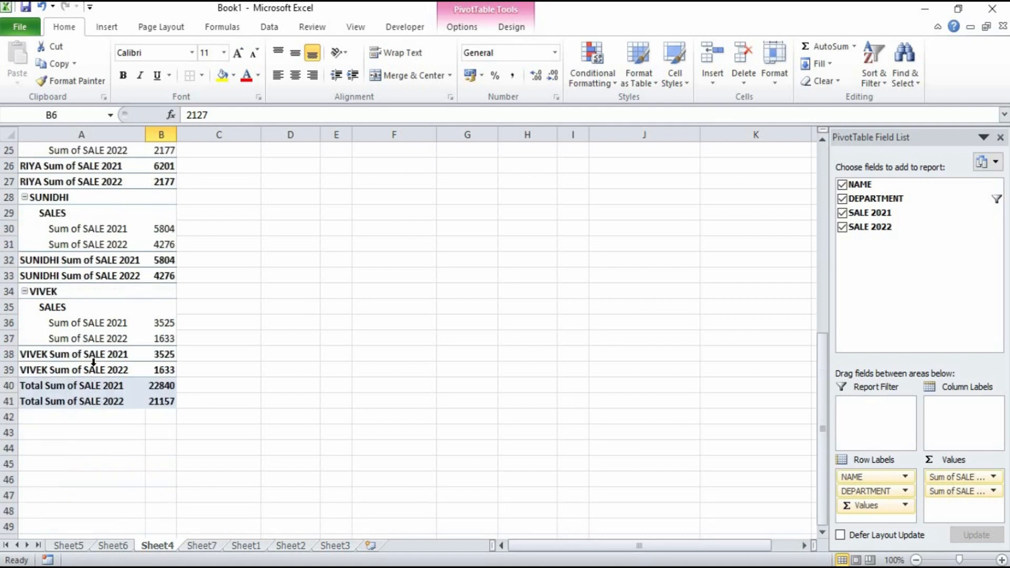
{"action": "scroll", "coordinate": [94, 367], "scroll_direction": "up", "scroll_amount": 2}
{"action": "left_click_drag", "start_coordinate": [867, 504], "coordinate": [956, 404]}
{"action": "scroll", "coordinate": [231, 438], "scroll_direction": "up", "scroll_amount": 8}
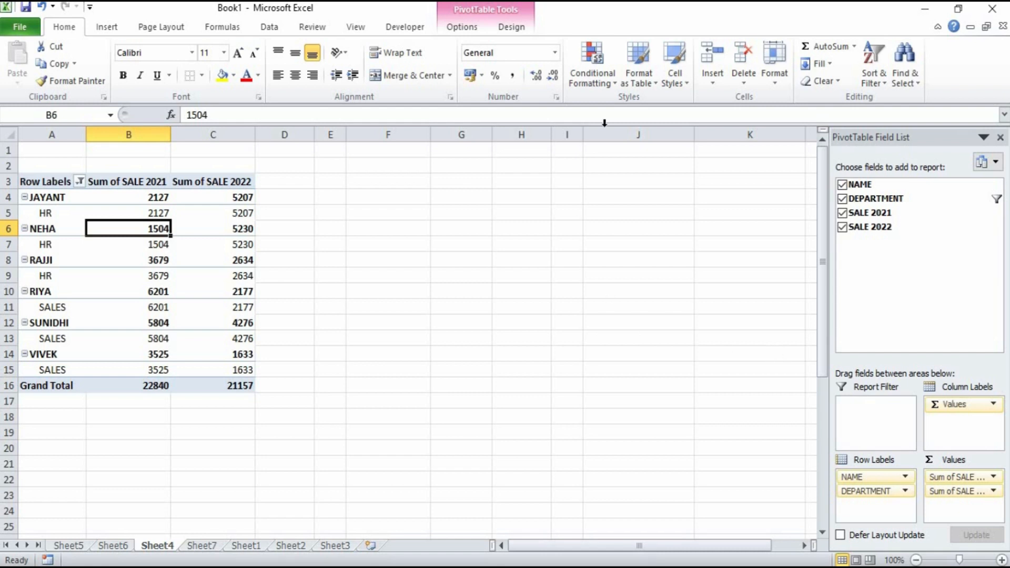
Return to Sheet1 and review the source data in H9:K21
{"action": "left_click", "coordinate": [482, 29]}
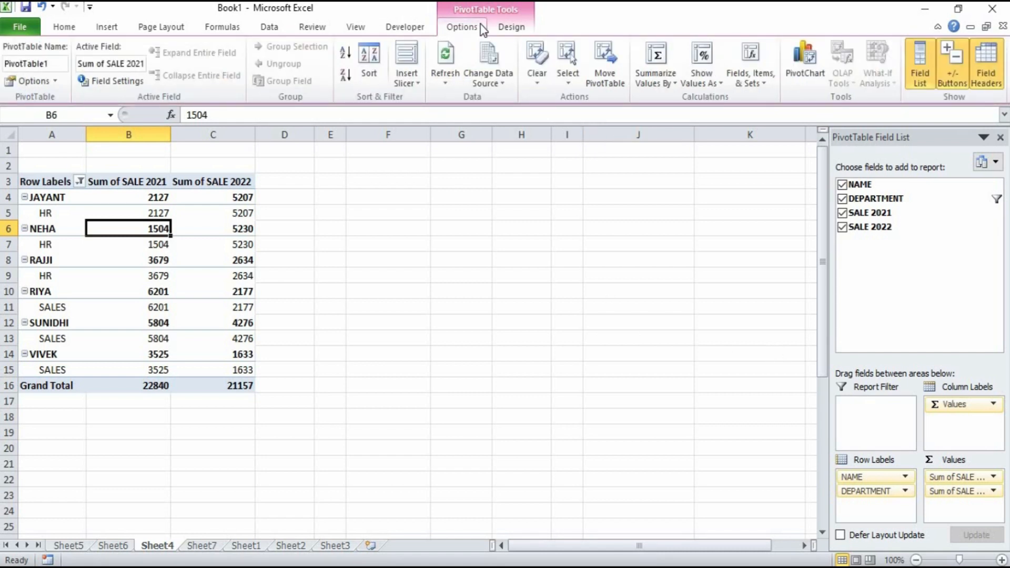
{"action": "left_click", "coordinate": [201, 545]}
{"action": "left_click", "coordinate": [245, 545]}
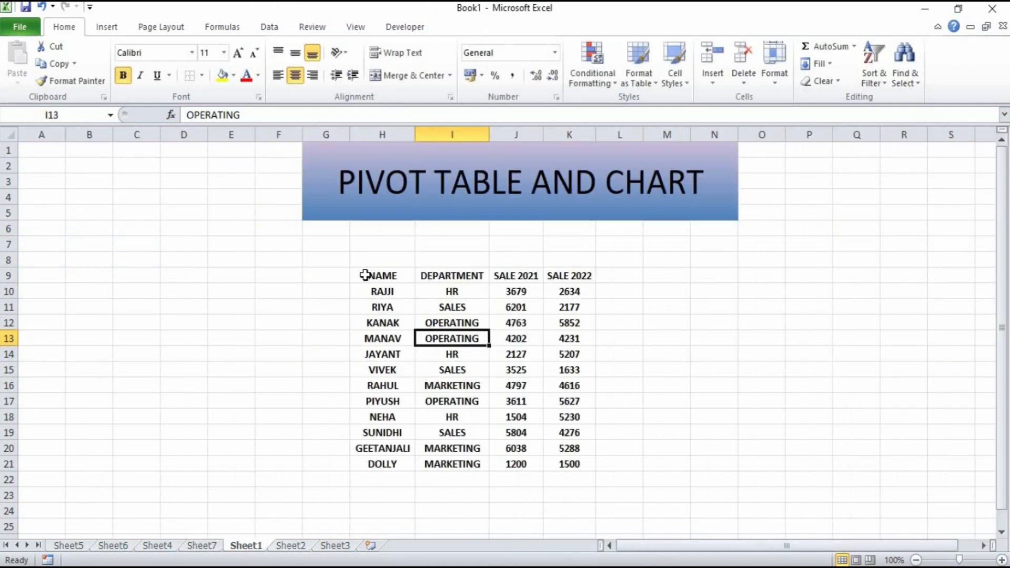
{"action": "left_click_drag", "start_coordinate": [371, 279], "coordinate": [592, 467]}
{"action": "left_click", "coordinate": [674, 365]}
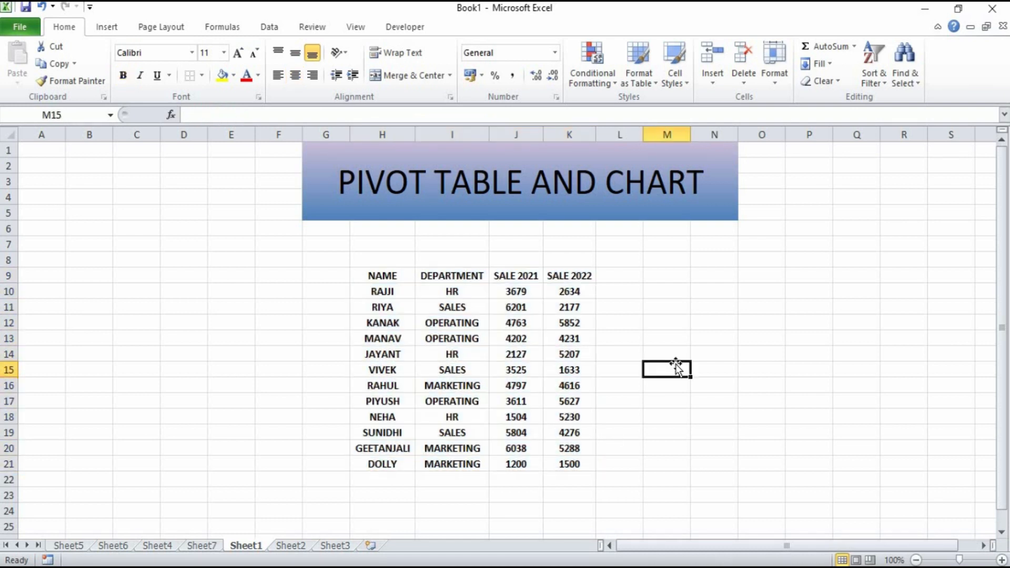